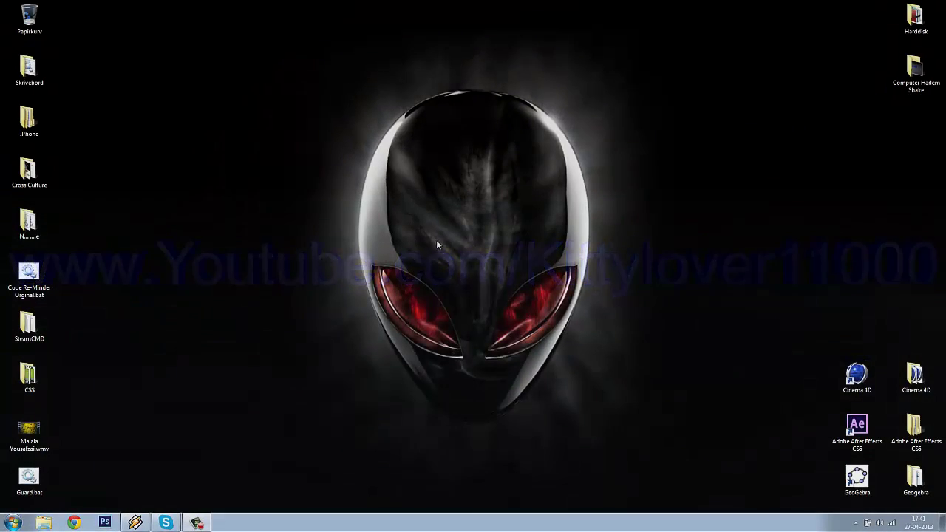
pyautogui.rightClick(337, 172)
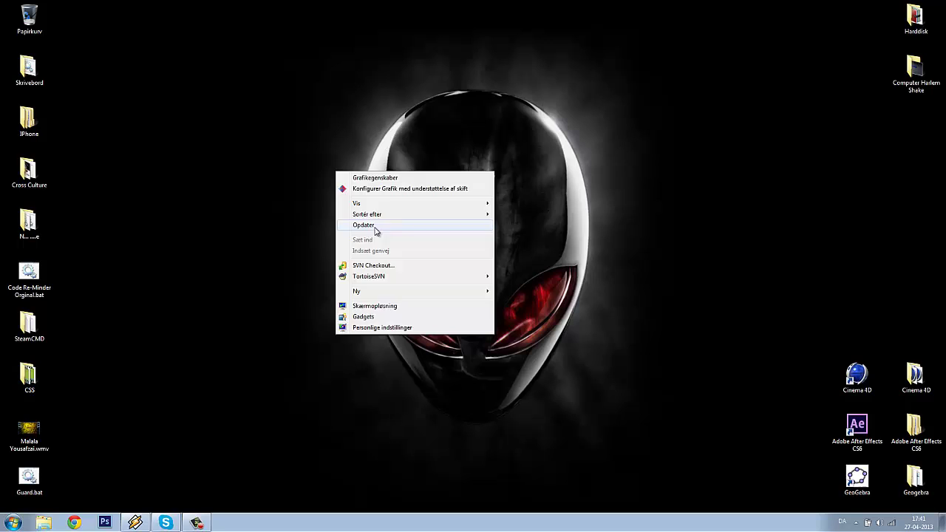
pyautogui.click(375, 228)
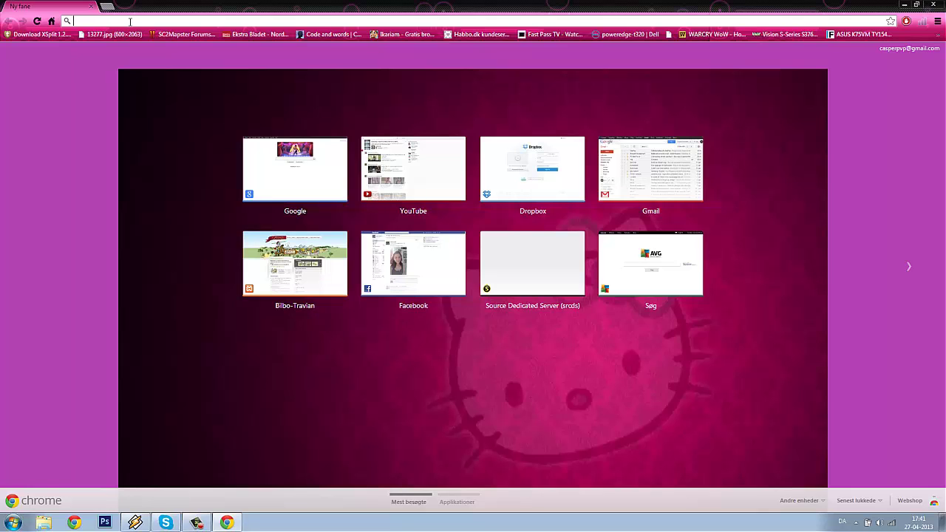
# Step: In Chrome, search google.dk for Eventscripts and open the EventScripts - Mattie Net result
pyautogui.write('google.dk')
pyautogui.press('Return')
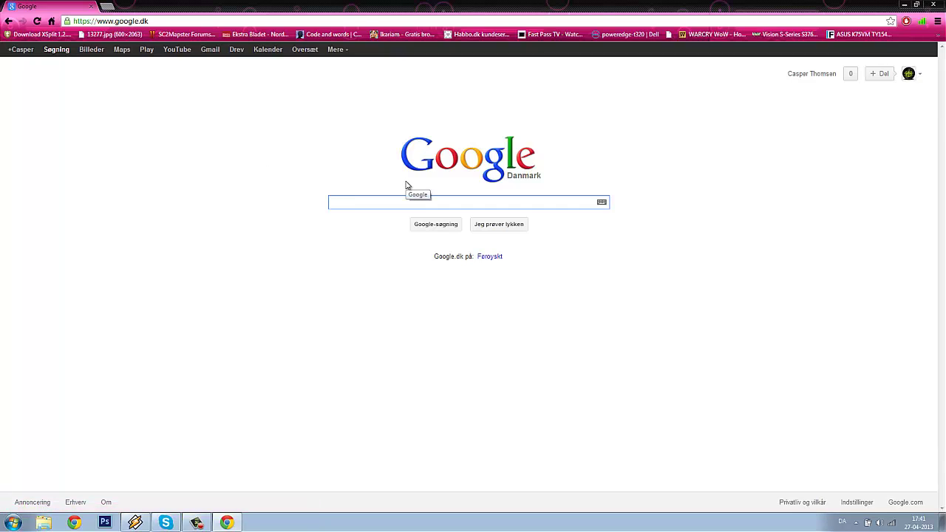
pyautogui.write('Eventscr')
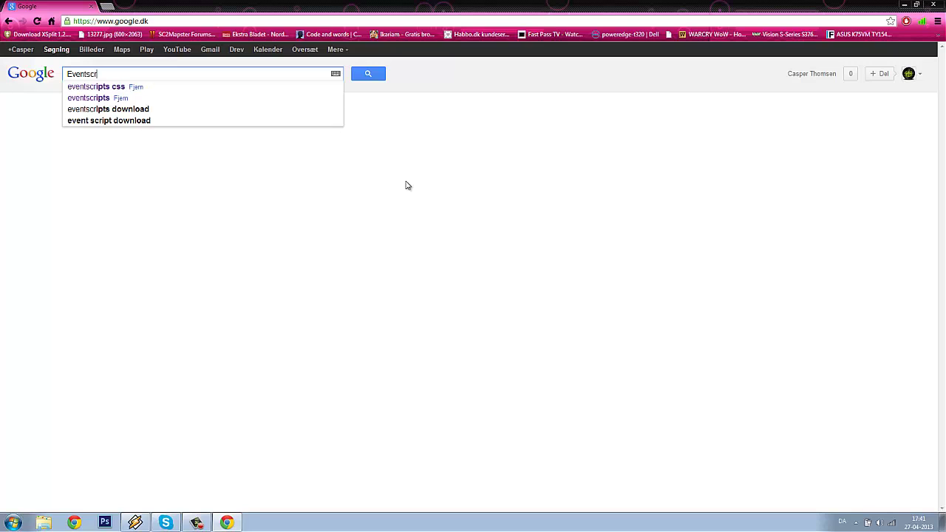
pyautogui.write('ipts')
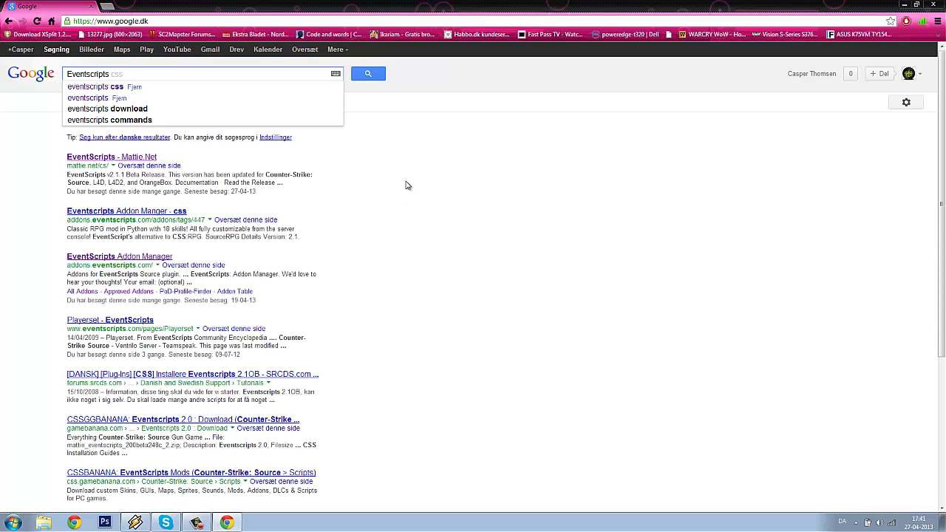
pyautogui.press('Return')
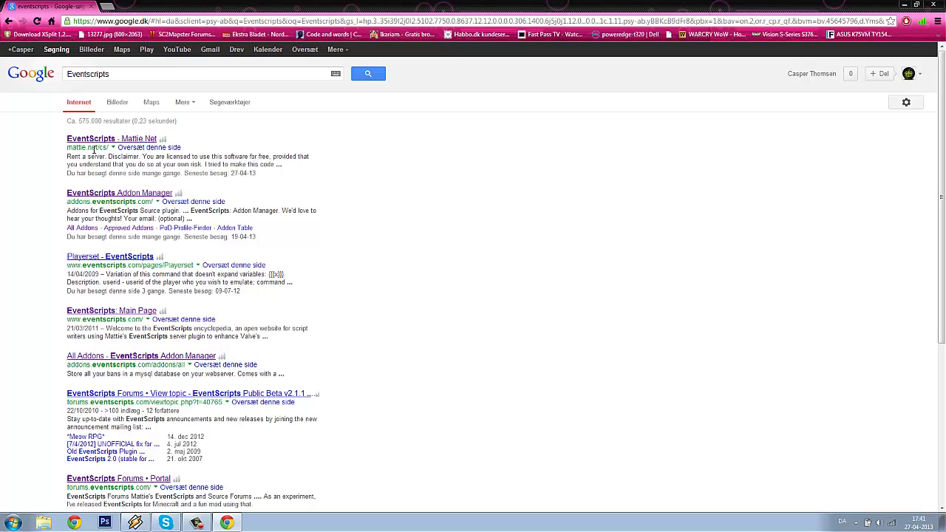
pyautogui.click(96, 139)
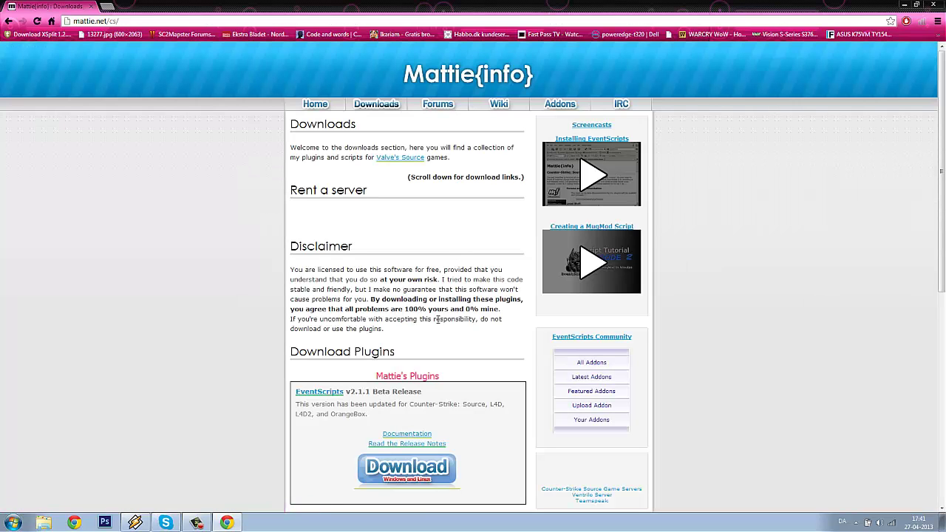
# Step: Read the EventScripts v2.1.1 release notes and open the more-info link of the 2013-04-22 update
pyautogui.scroll(-1, 433, 316)
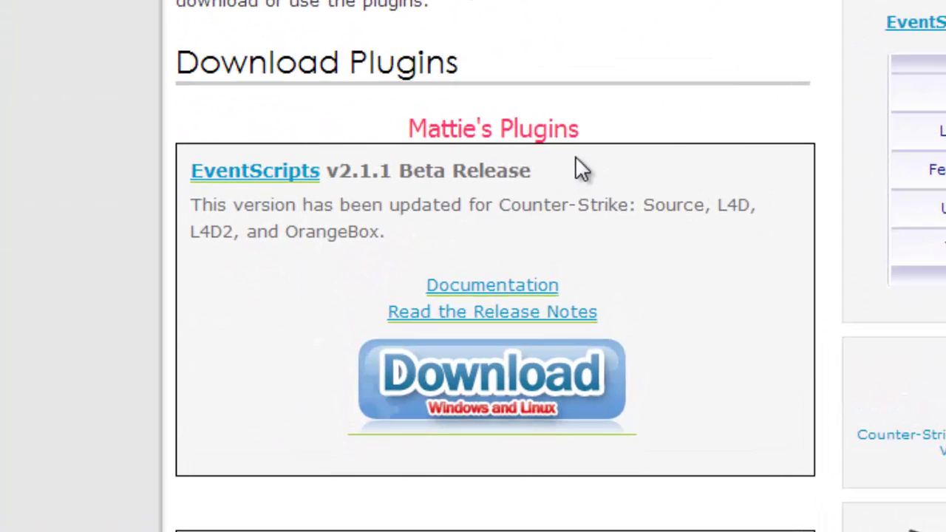
pyautogui.moveTo(191, 171); pyautogui.dragTo(218, 218)
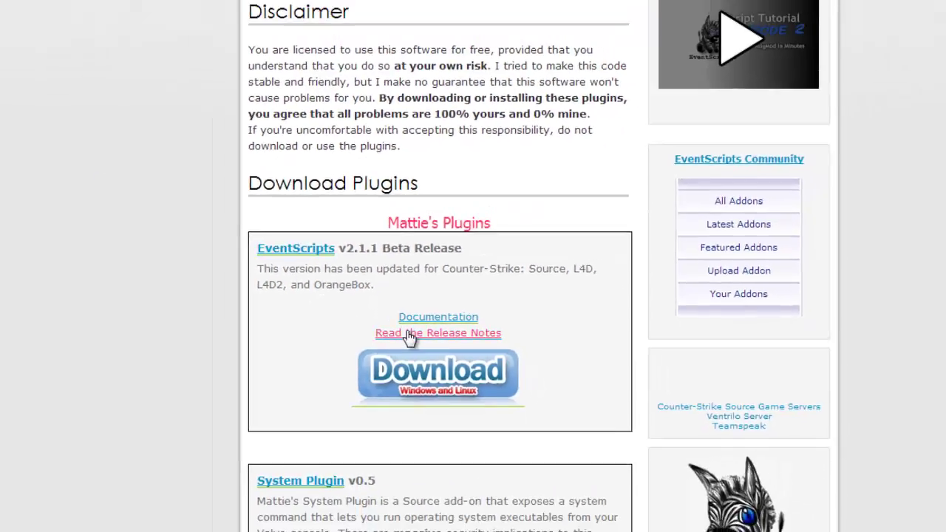
pyautogui.click(410, 333)
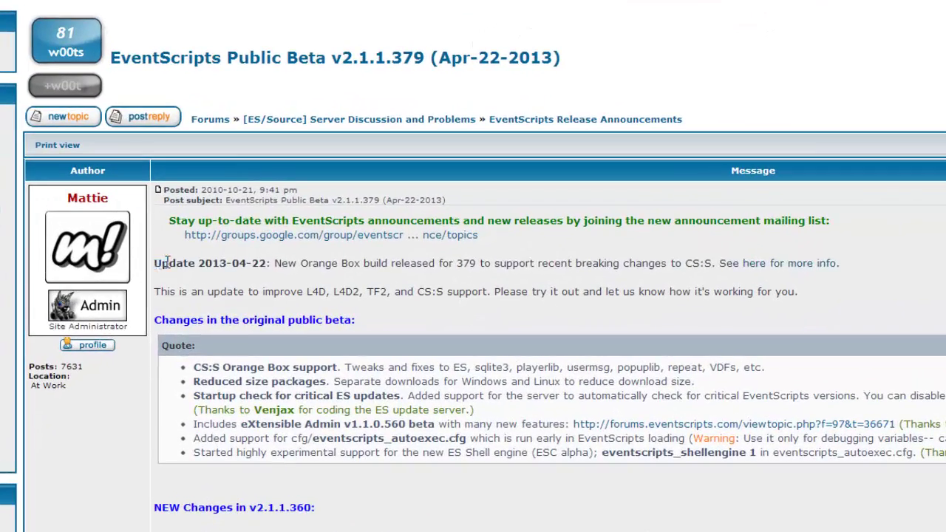
pyautogui.moveTo(179, 280); pyautogui.dragTo(478, 276)
pyautogui.moveTo(635, 259); pyautogui.dragTo(754, 267)
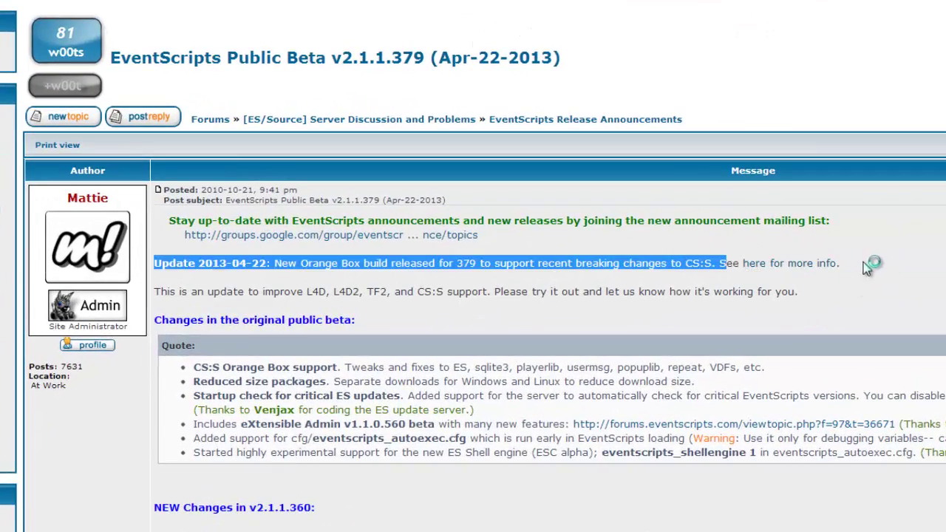
pyautogui.click(785, 266)
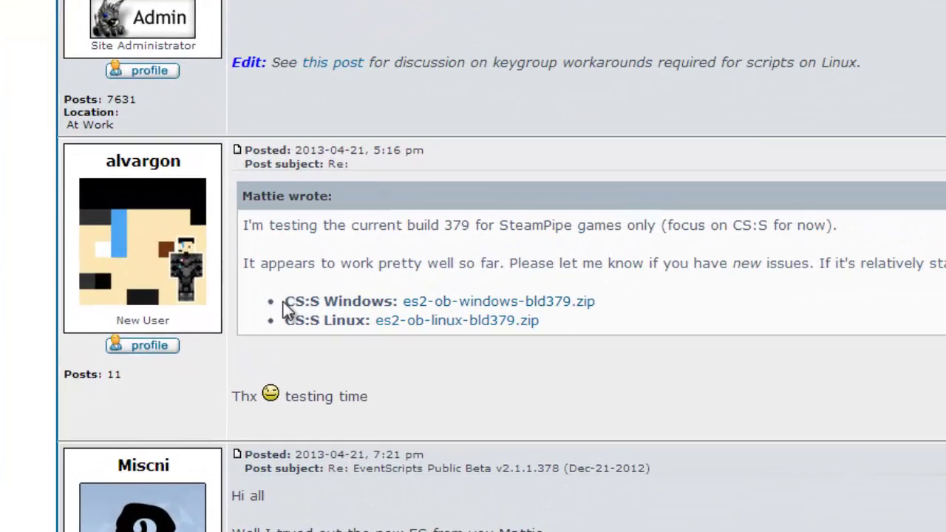
# Step: Download the CS:S Windows build es2-ob-windows-bld379.zip from the forum post
pyautogui.moveTo(285, 300); pyautogui.dragTo(385, 310)
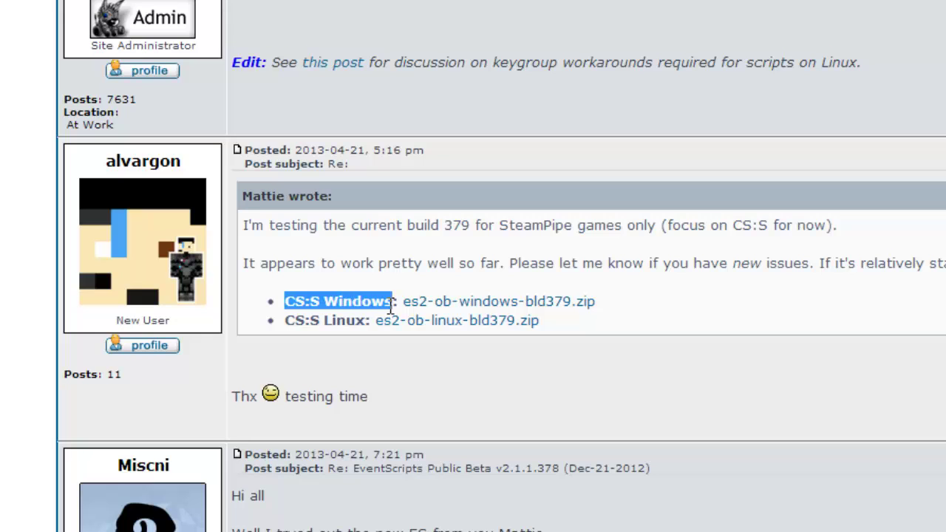
pyautogui.click(707, 277)
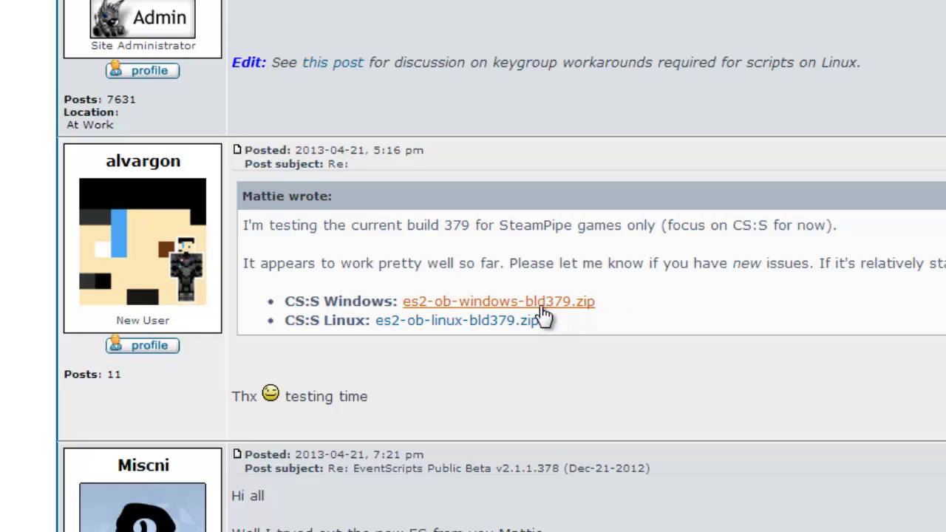
pyautogui.click(536, 306)
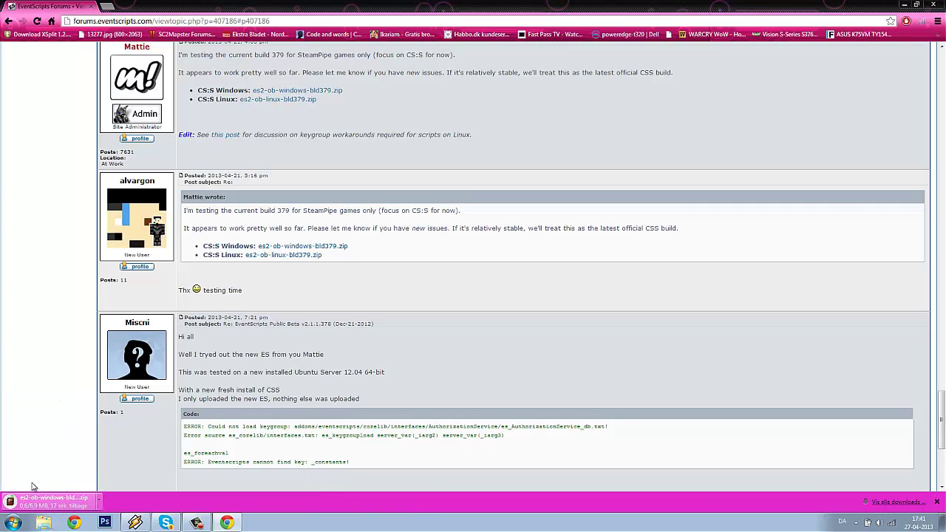
# Step: Open the folder C:\SOURCE1\css\cstrike in Windows Explorer and snap its window to half the screen
pyautogui.press('super')
pyautogui.click(162, 362)
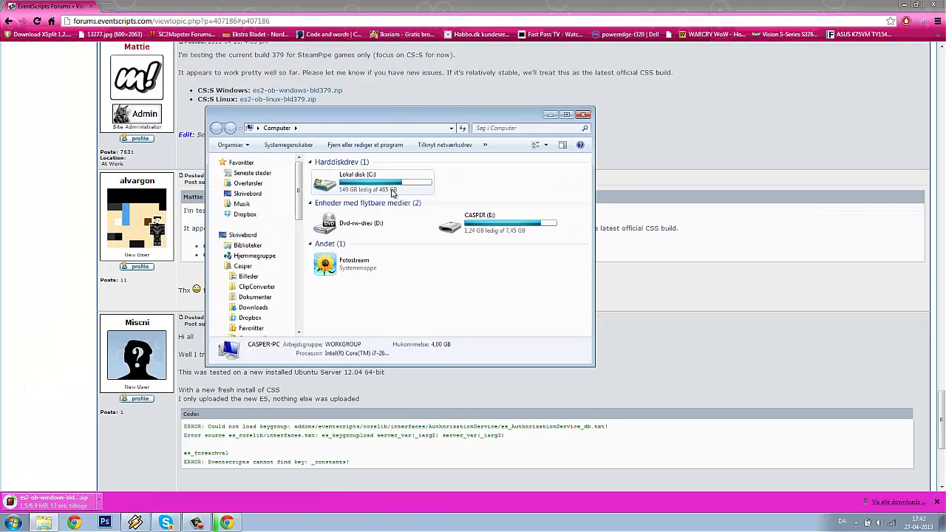
pyautogui.doubleClick(379, 189)
pyautogui.doubleClick(346, 288)
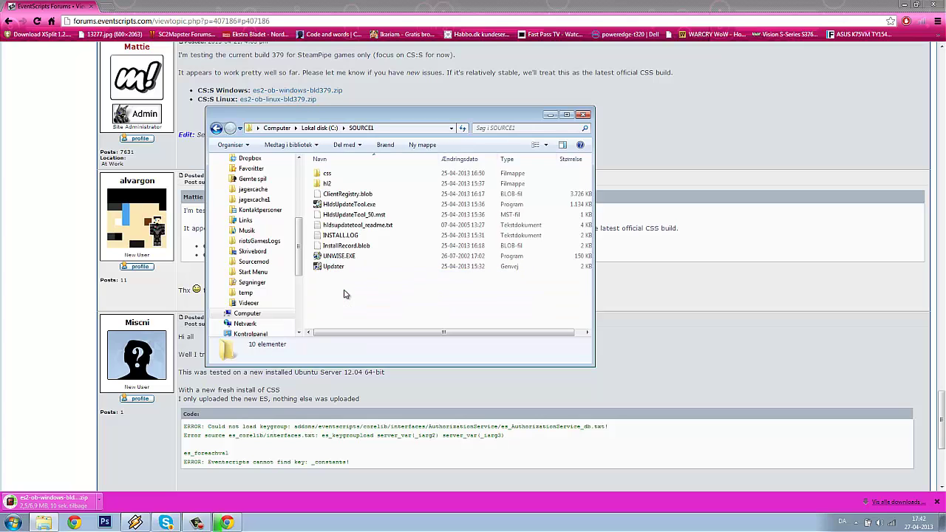
pyautogui.doubleClick(336, 174)
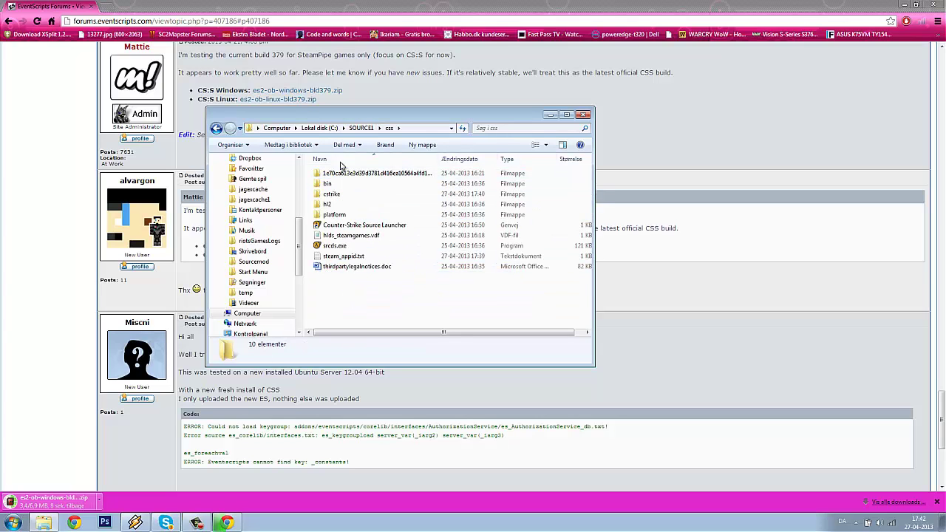
pyautogui.doubleClick(331, 193)
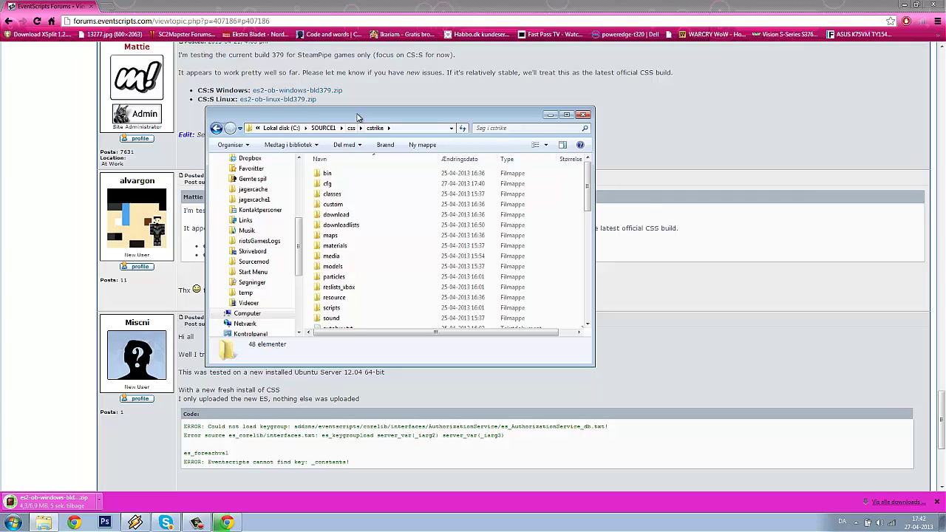
pyautogui.moveTo(444, 115); pyautogui.dragTo(937, 172)
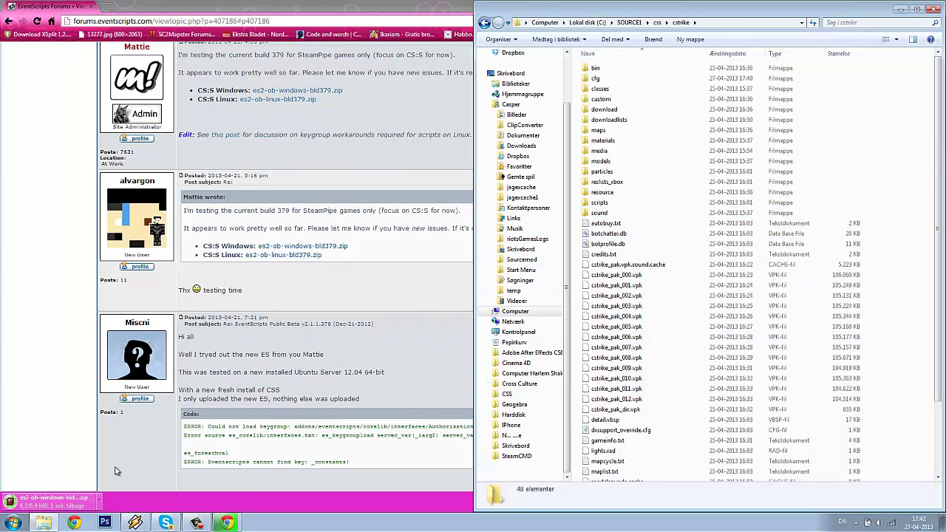
# Step: Extract the addons and cfg folders from es2-ob-windows-bld379.zip into cstrike, merging the existing cfg folder, and close the archive
pyautogui.click(59, 495)
pyautogui.click(35, 525)
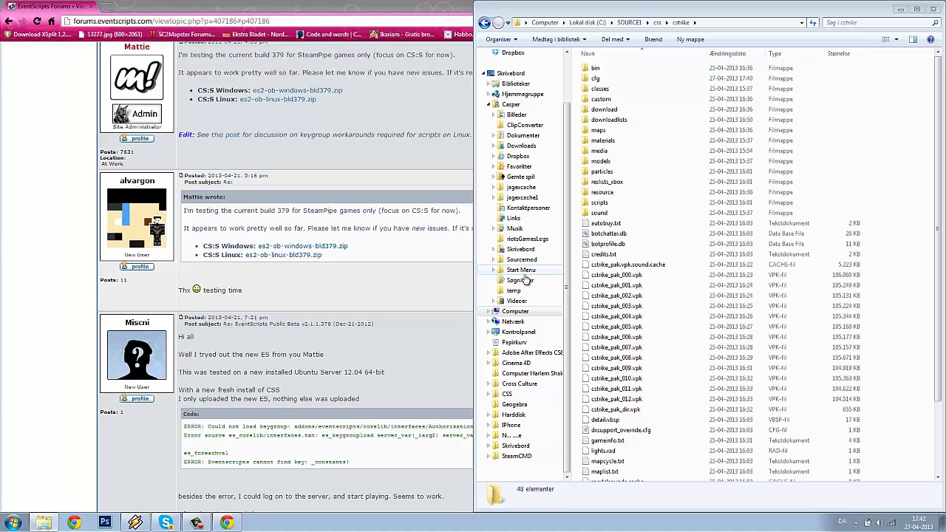
pyautogui.moveTo(96, 150); pyautogui.dragTo(897, 212)
pyautogui.click(309, 70)
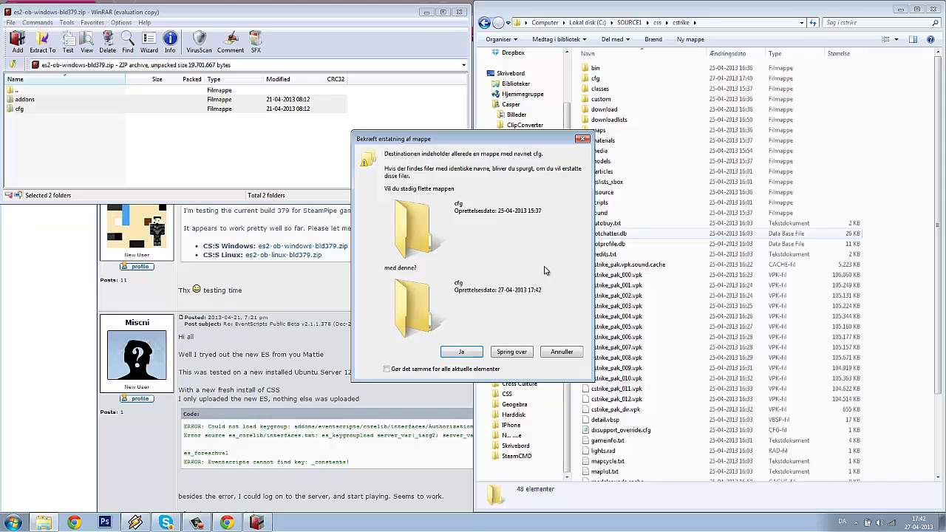
pyautogui.click(453, 355)
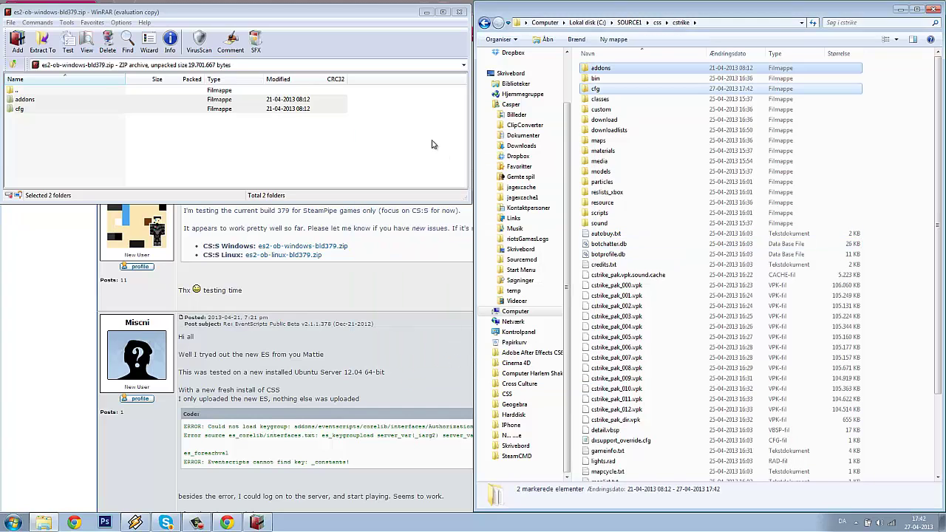
pyautogui.click(459, 12)
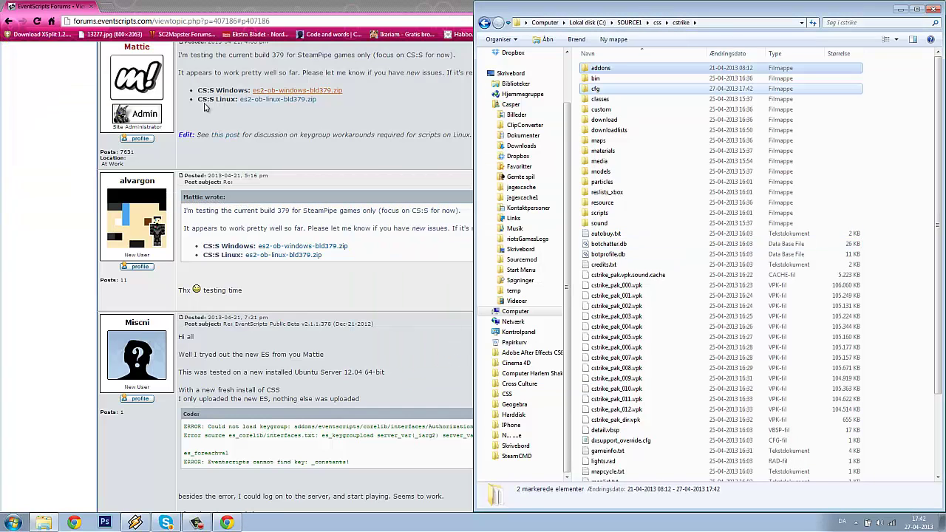
# Step: Back in Chrome, search google.dk for Metamod and open the Metamod:Source website
pyautogui.click(154, 28)
pyautogui.write('google.dk')
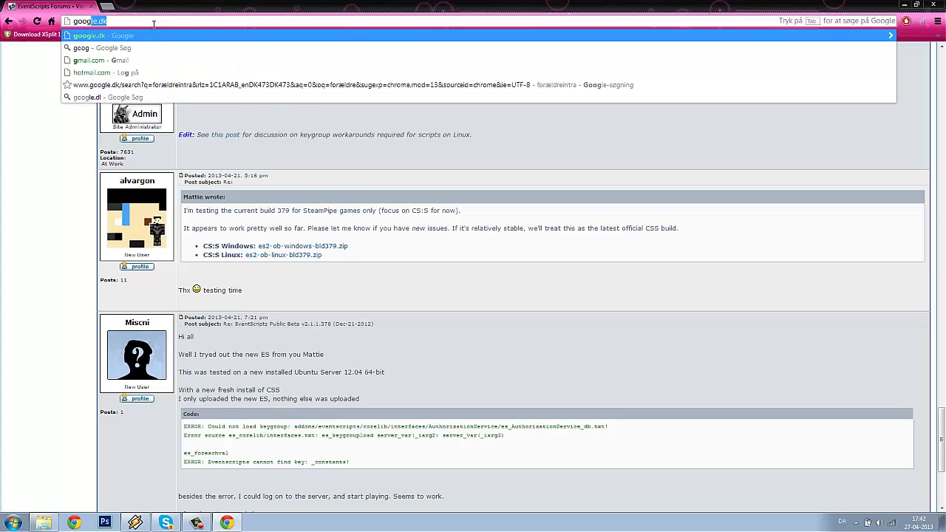
pyautogui.press('Return')
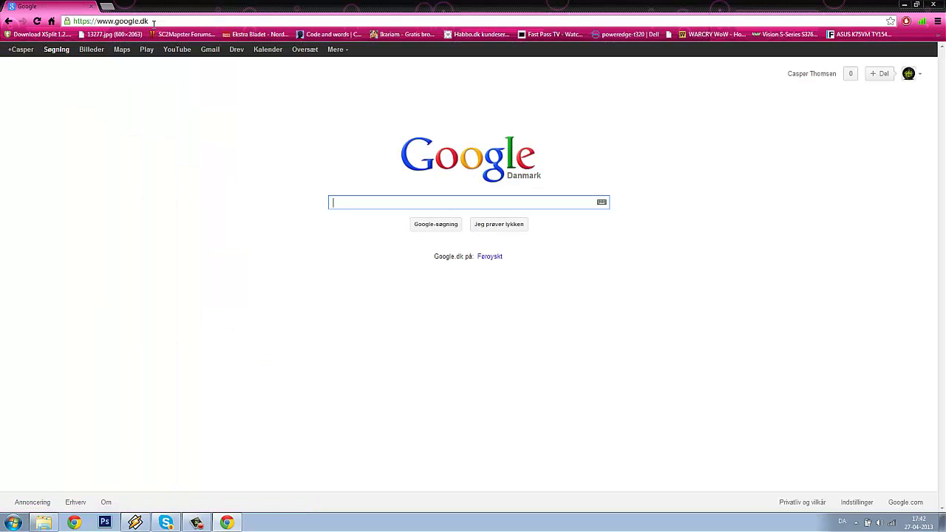
pyautogui.write('Metamod')
pyautogui.press('Return')
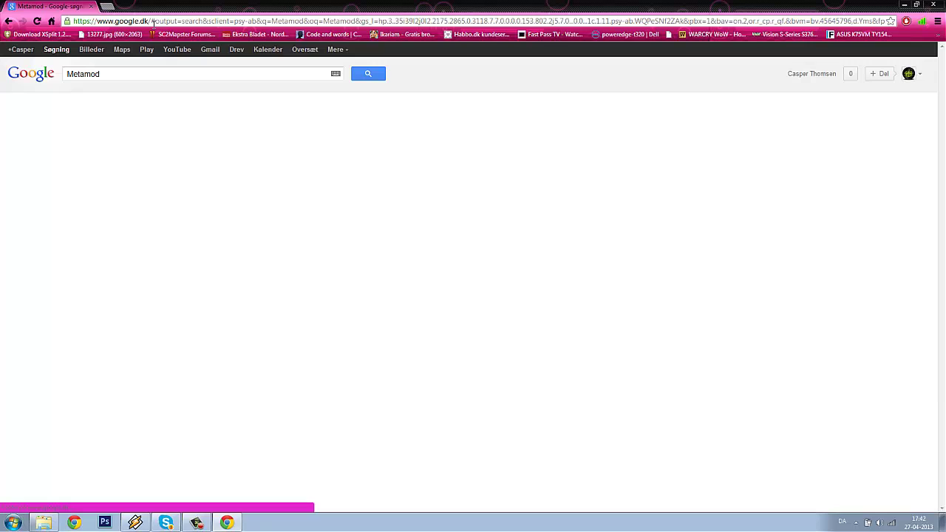
pyautogui.click(105, 142)
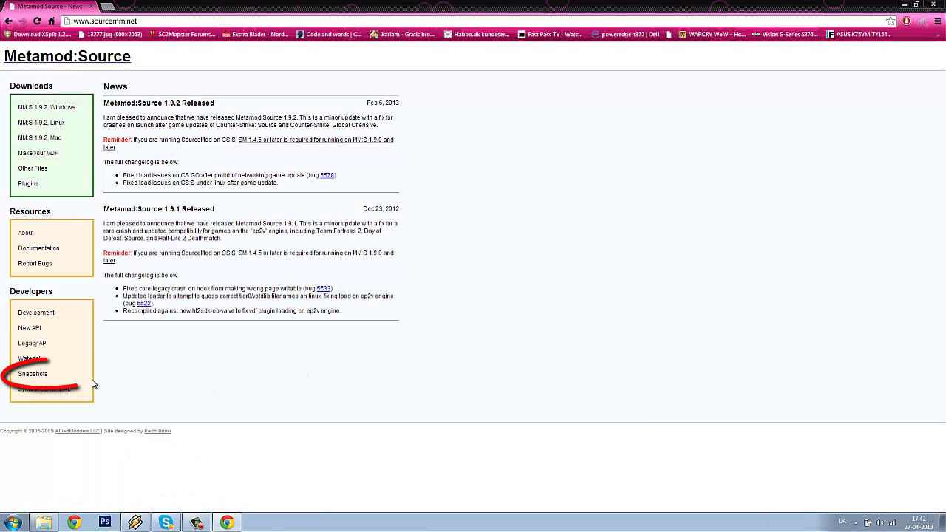
# Step: Download the Windows snapshot 1.10.0-hg837.zip from Metamod:Source's 1.10 development branch
pyautogui.click(49, 379)
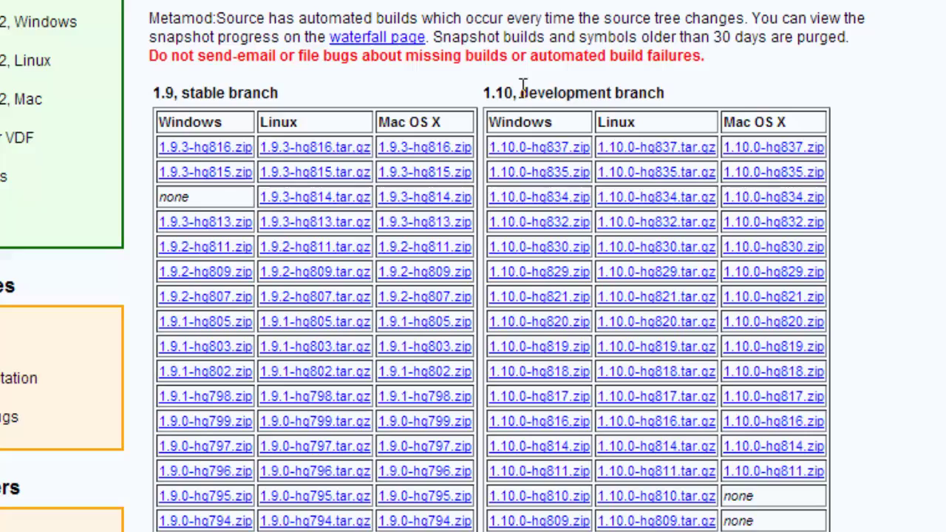
pyautogui.moveTo(523, 86); pyautogui.dragTo(611, 95)
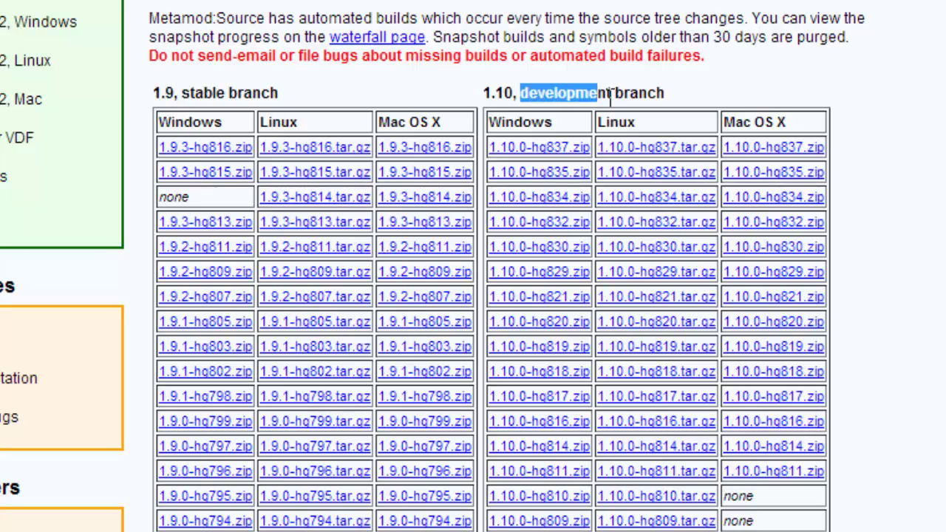
pyautogui.click(538, 148)
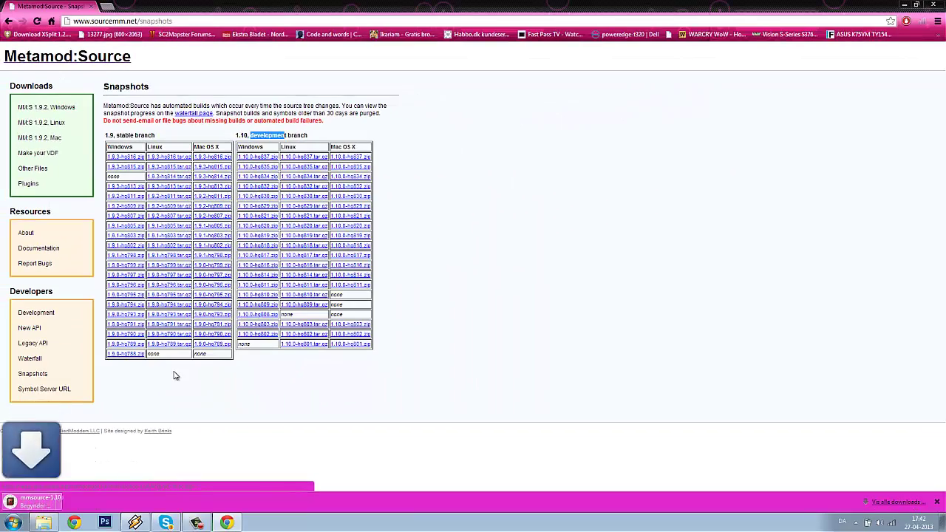
# Step: Extract the addons folder from mmsource-1.10.0-hg837-windows.zip into cstrike, merging it with the existing addons folder, and close the archive
pyautogui.click(52, 500)
pyautogui.click(44, 522)
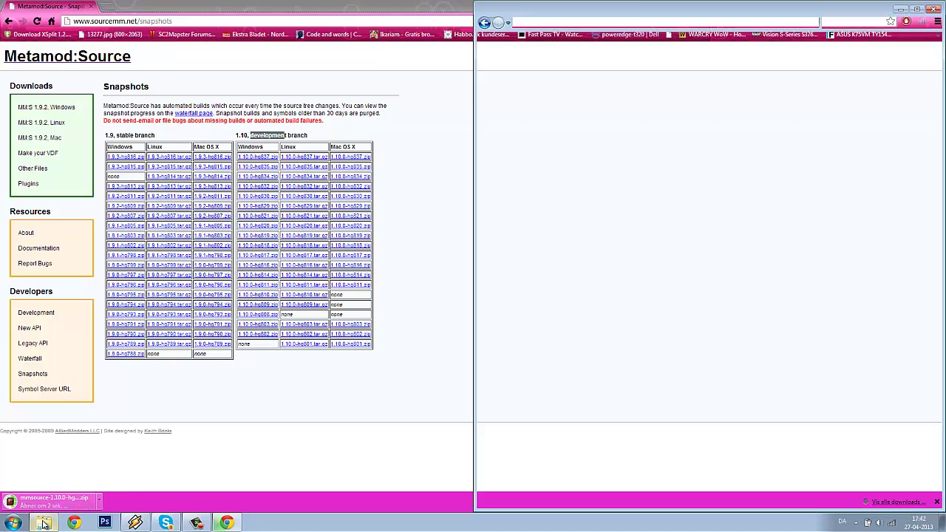
pyautogui.click(901, 142)
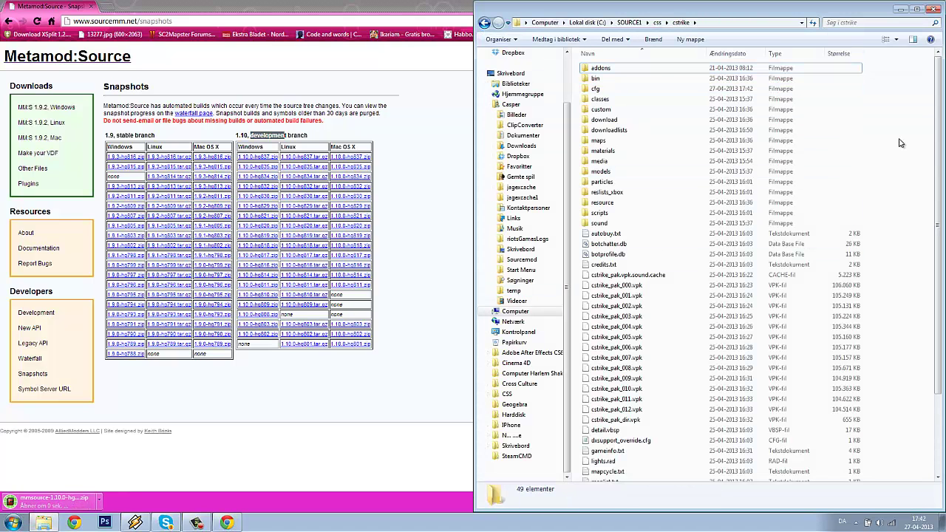
pyautogui.click(25, 101)
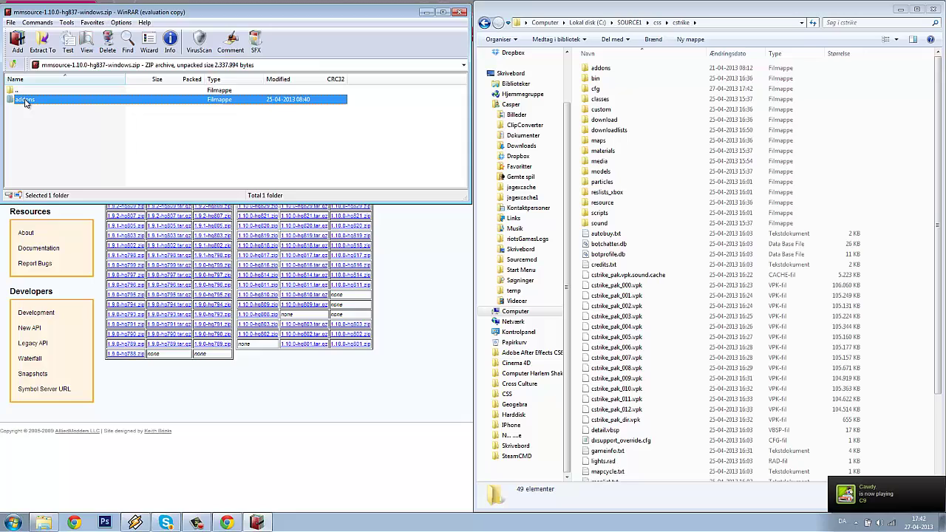
pyautogui.click(308, 68)
pyautogui.click(38, 101)
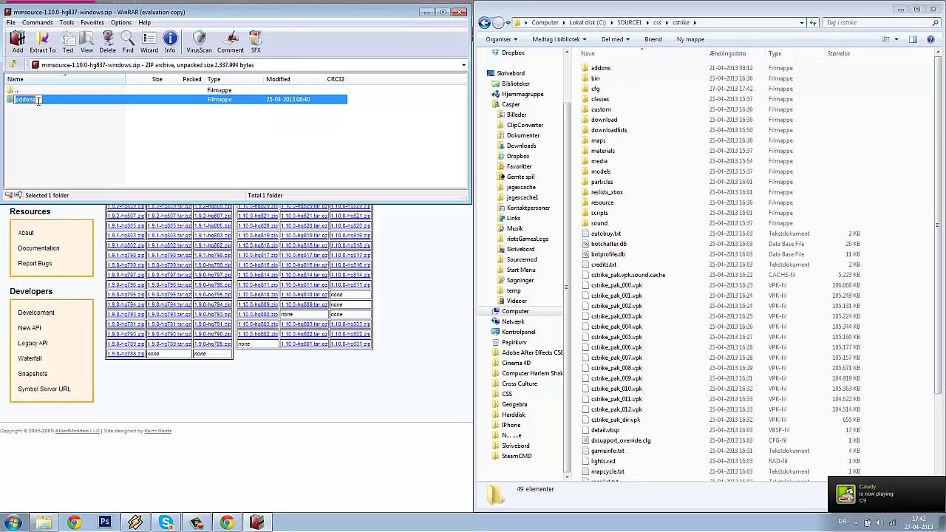
pyautogui.click(43, 108)
pyautogui.moveTo(55, 107); pyautogui.dragTo(857, 194)
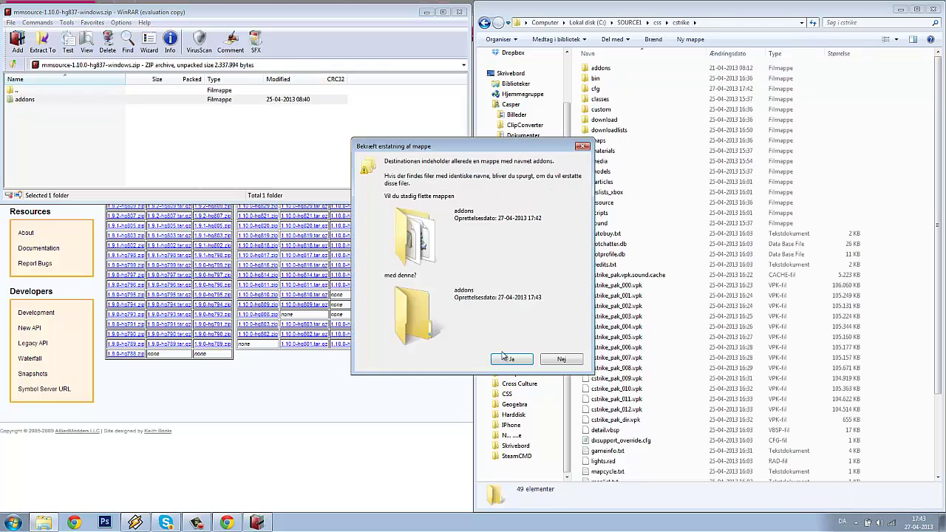
pyautogui.click(505, 359)
pyautogui.click(460, 13)
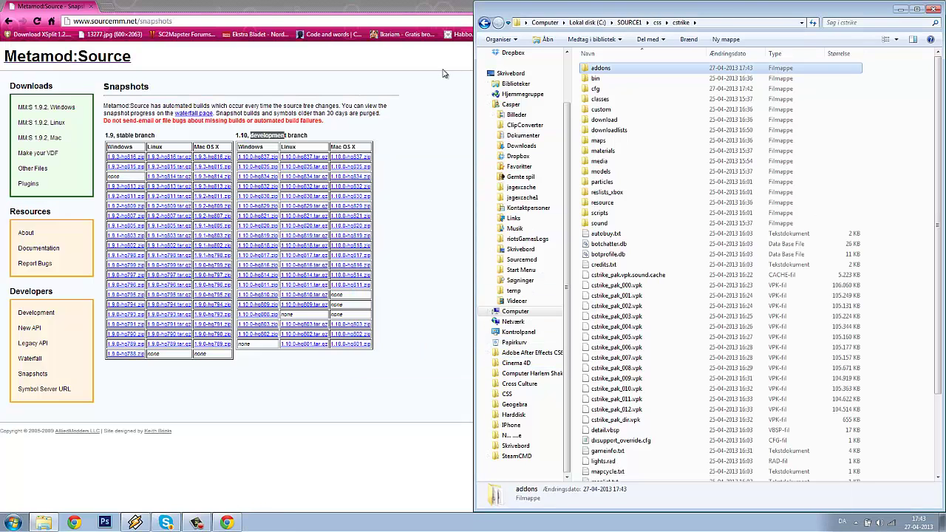
# Step: Back in Chrome, search google.dk for Sourcemod and open the SourceMod website
pyautogui.doubleClick(169, 7)
pyautogui.click(161, 20)
pyautogui.write('google.dk')
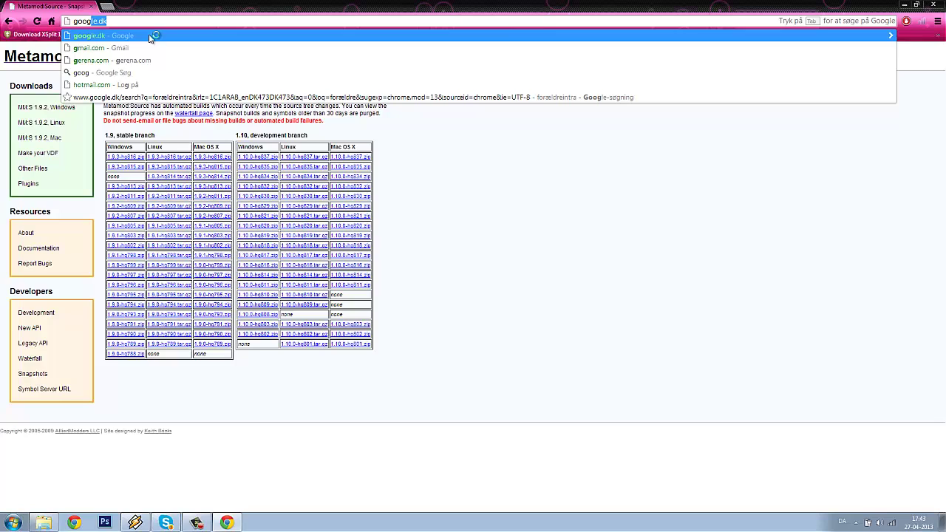
pyautogui.press('Return')
pyautogui.write('Sourcemod')
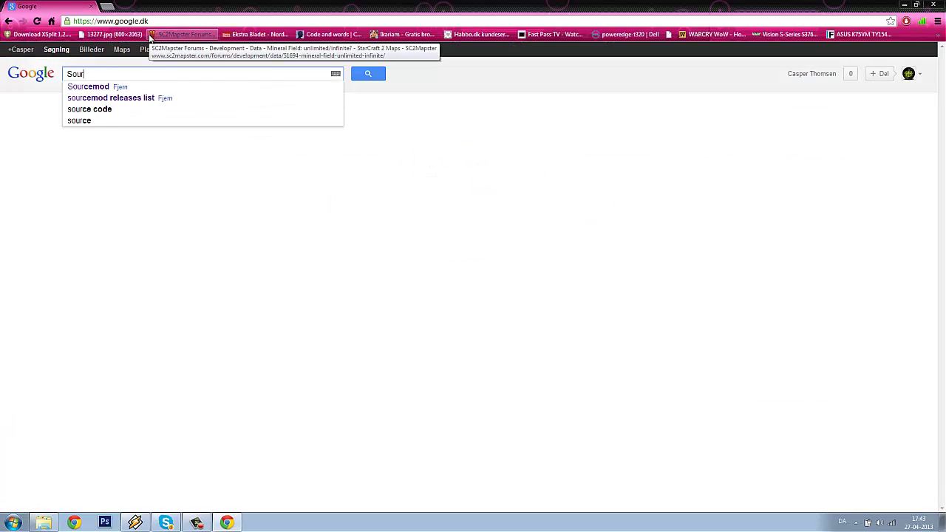
pyautogui.press('Return')
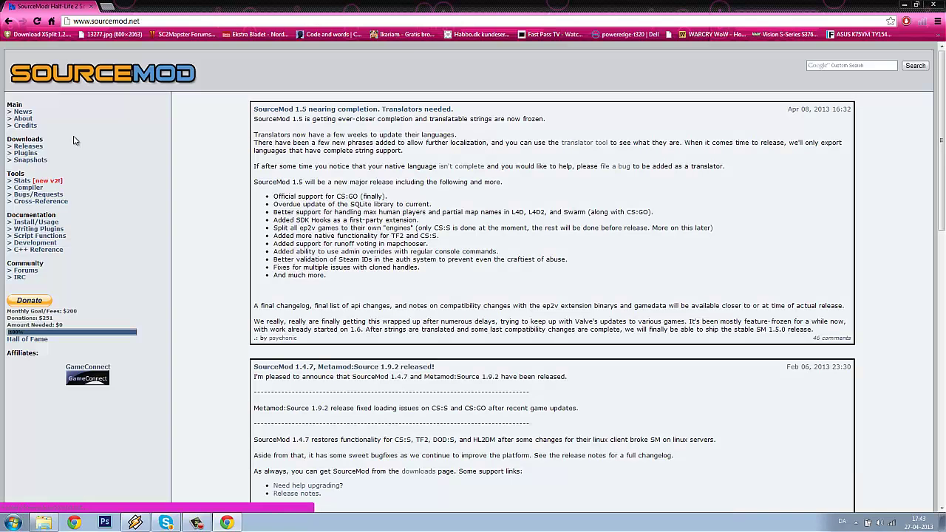
# Step: Download the Windows snapshot 1.5.0-hg3832.zip from SourceMod's 1.5 new stable branch
pyautogui.click(31, 161)
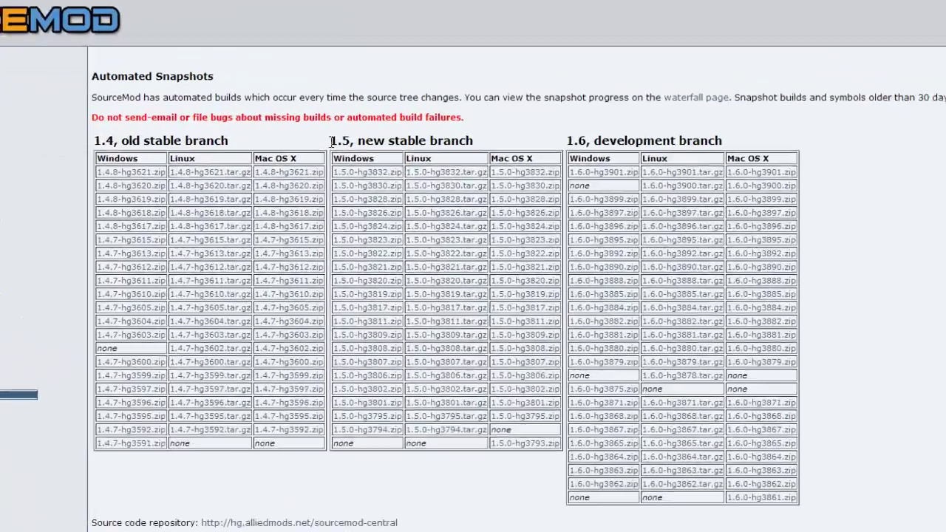
pyautogui.moveTo(339, 157); pyautogui.dragTo(442, 157)
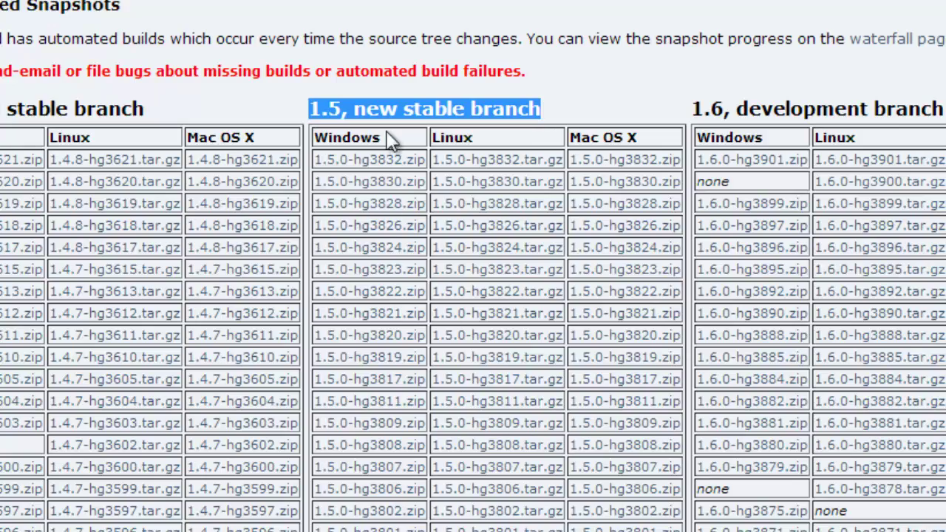
pyautogui.click(358, 164)
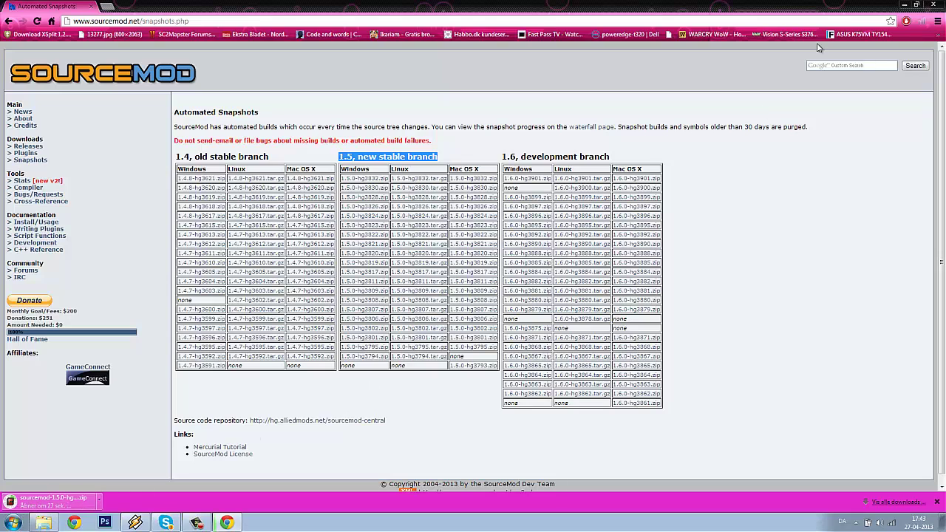
# Step: Minimize the browser and move the Guard.bat file to an empty area of the desktop
pyautogui.click(903, 4)
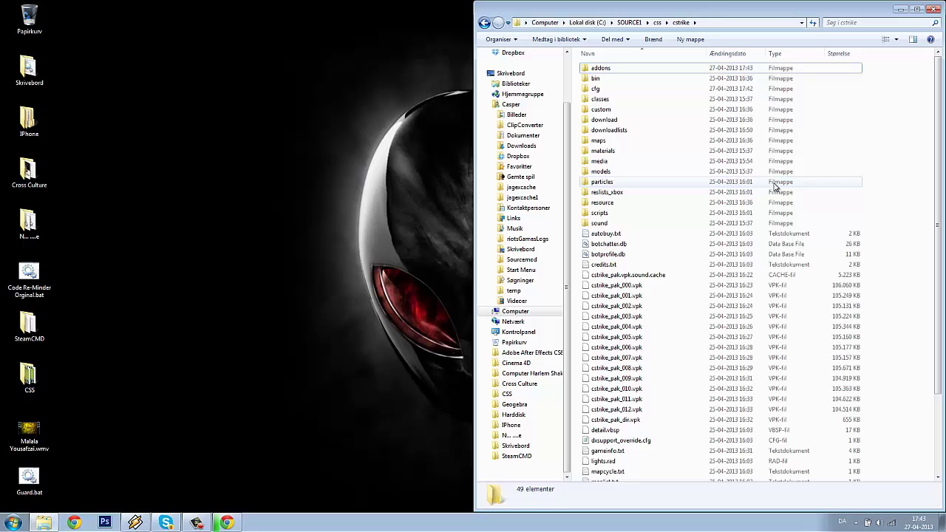
pyautogui.moveTo(29, 479); pyautogui.dragTo(272, 206)
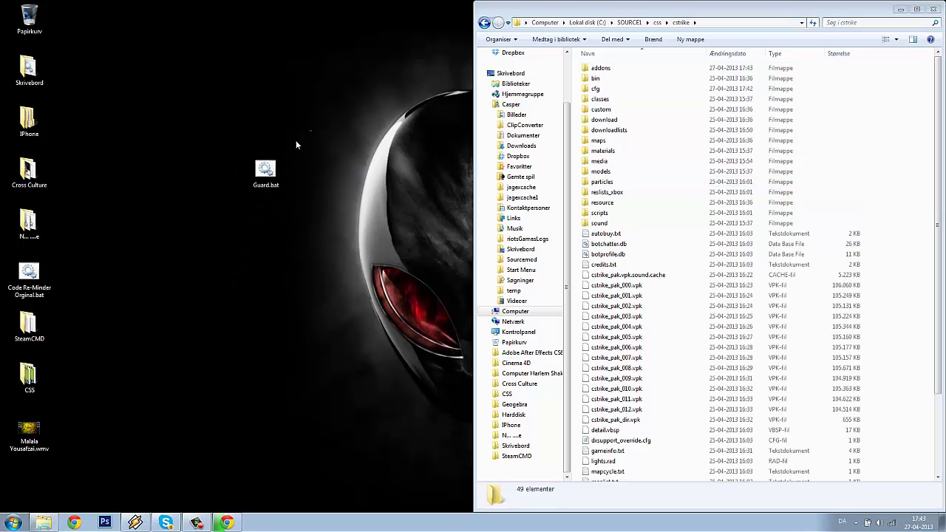
pyautogui.moveTo(312, 130); pyautogui.dragTo(299, 152)
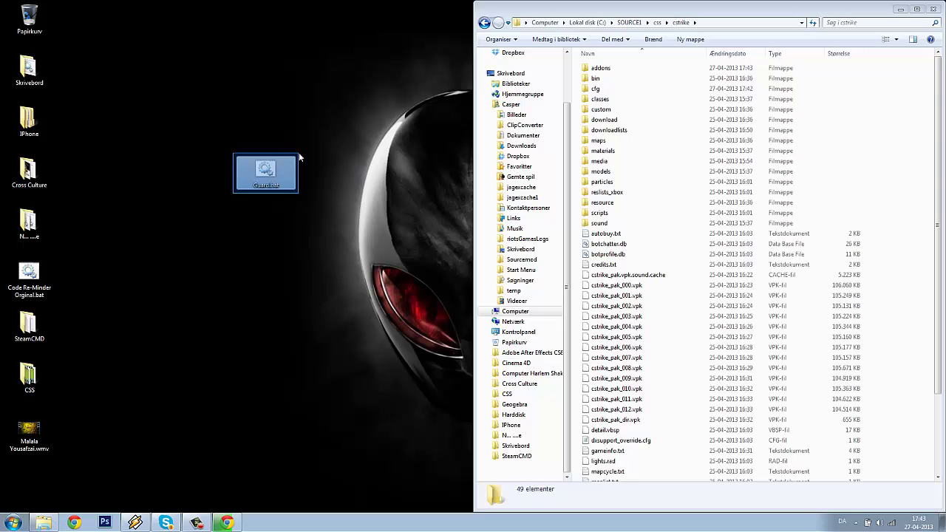
pyautogui.moveTo(300, 153); pyautogui.dragTo(300, 153)
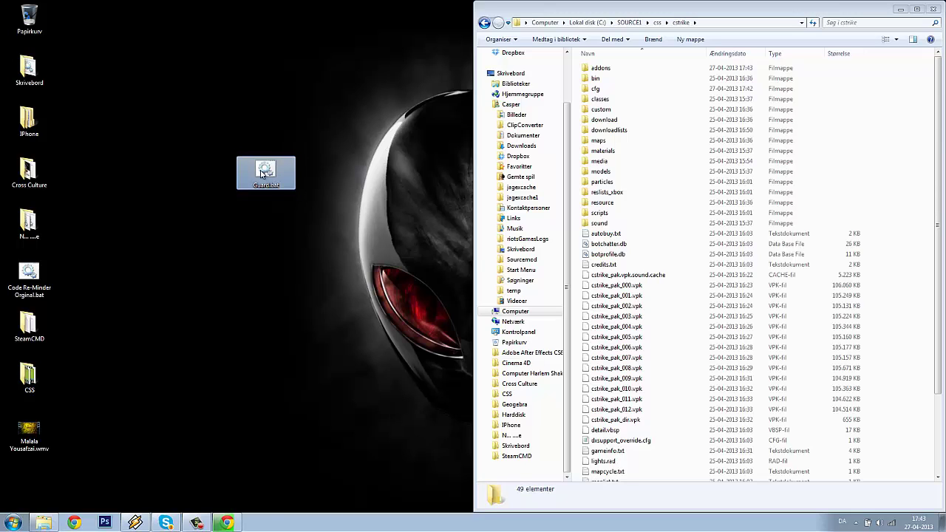
# Step: View the server start script of Guard.bat in Notepad and close the file
pyautogui.rightClick(262, 167)
pyautogui.click(300, 189)
pyautogui.moveTo(337, 199); pyautogui.dragTo(203, 108)
pyautogui.click(299, 176)
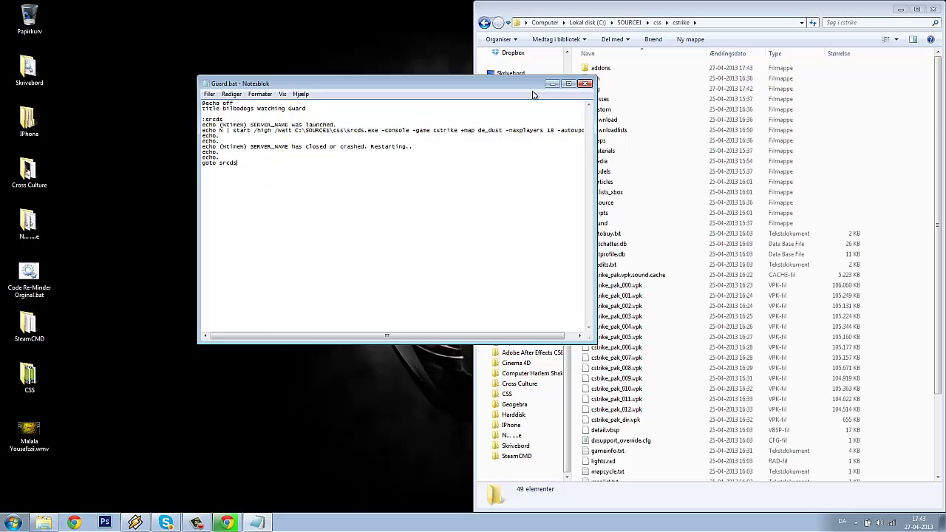
pyautogui.click(584, 83)
pyautogui.moveTo(328, 126); pyautogui.dragTo(249, 186)
pyautogui.click(298, 272)
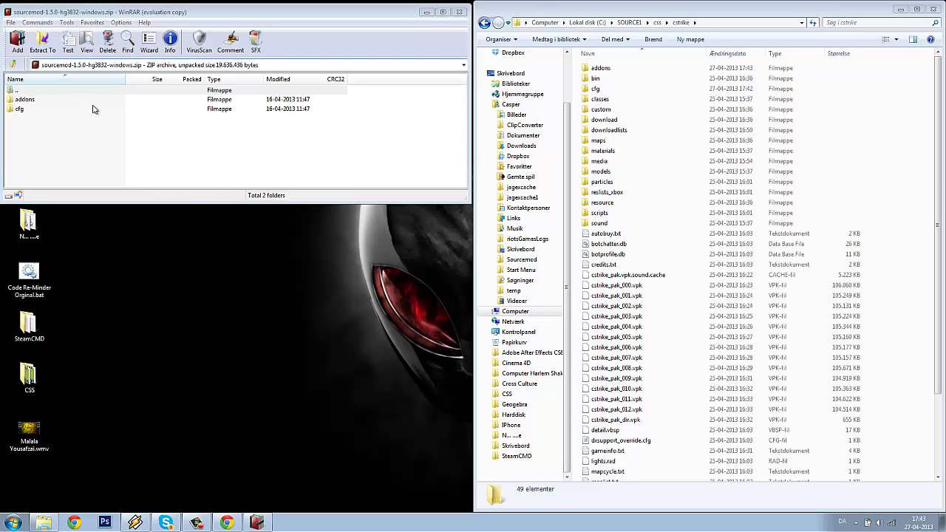
# Step: Extract the addons and cfg folders from sourcemod-1.5.0-hg3832-windows.zip into cstrike, merging the existing folders, and close the archive
pyautogui.click(287, 102)
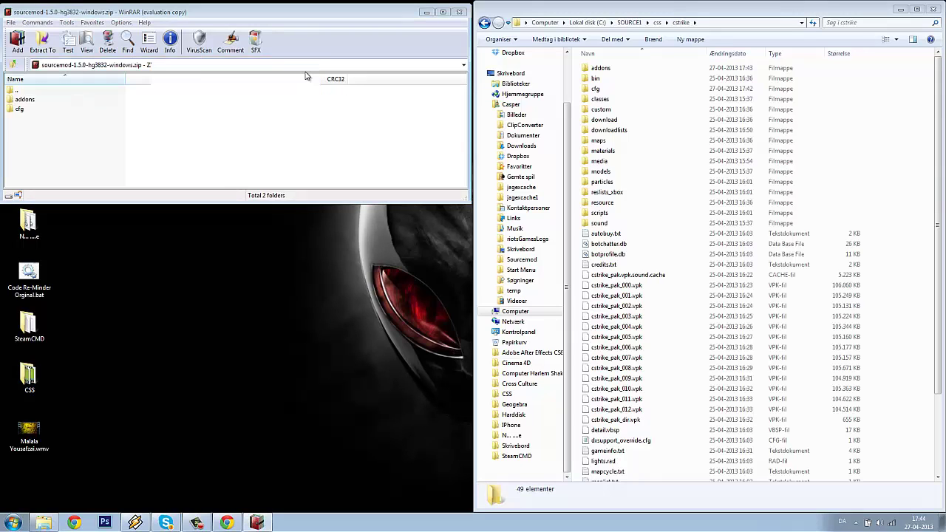
pyautogui.moveTo(118, 150); pyautogui.dragTo(42, 115)
pyautogui.moveTo(231, 147); pyautogui.dragTo(889, 218)
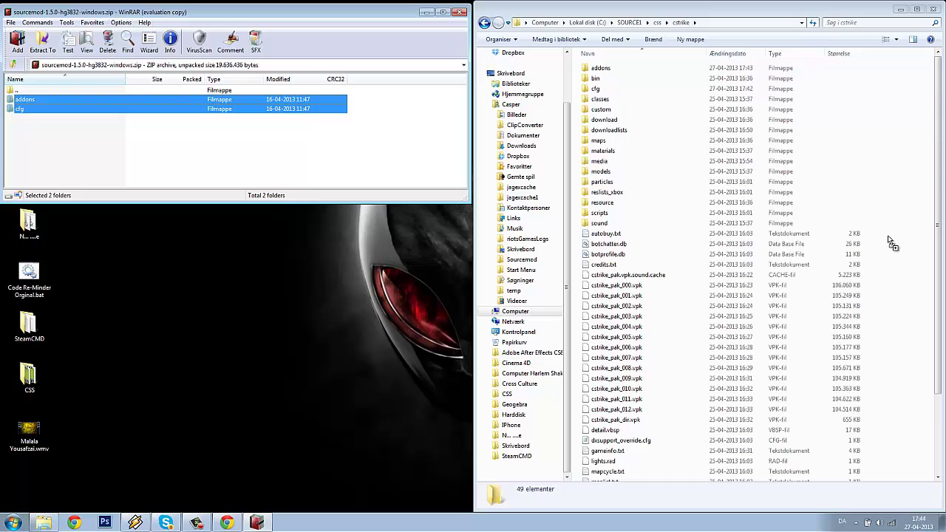
pyautogui.moveTo(889, 238); pyautogui.dragTo(889, 239)
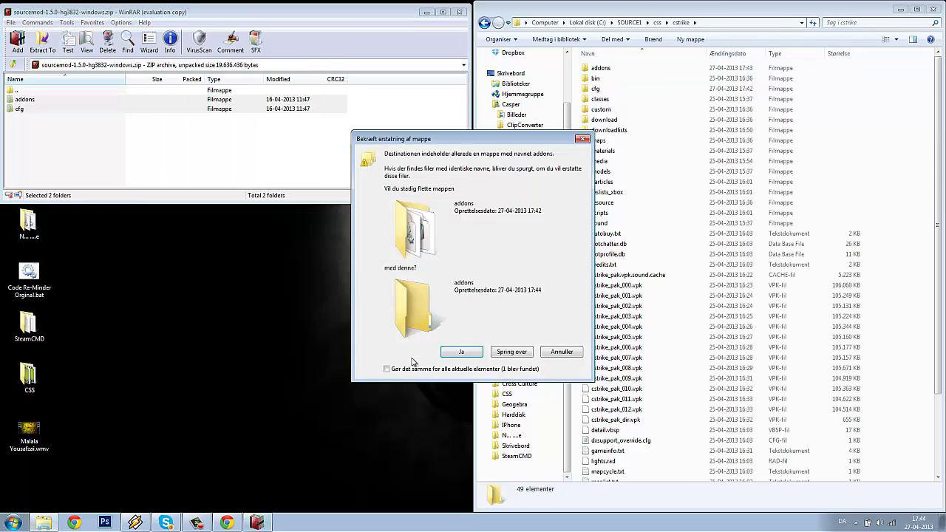
pyautogui.click(452, 353)
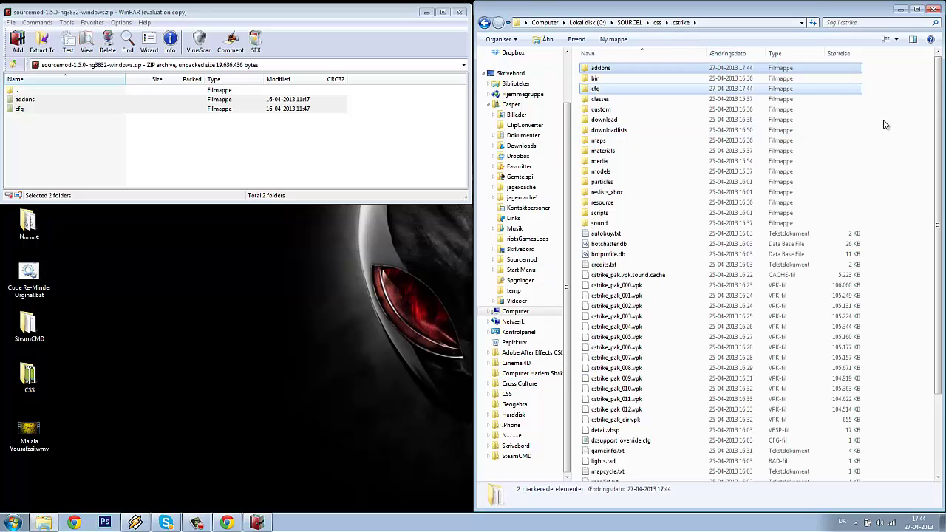
pyautogui.click(459, 12)
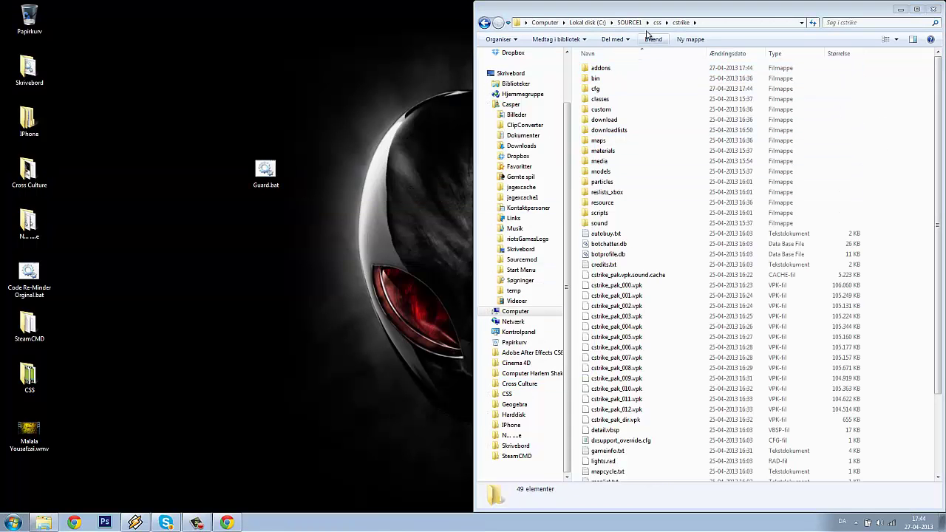
# Step: Start the server with Counter-Strike Source Launcher in the css folder and run the meta and version commands in its console
pyautogui.click(656, 23)
pyautogui.doubleClick(597, 184)
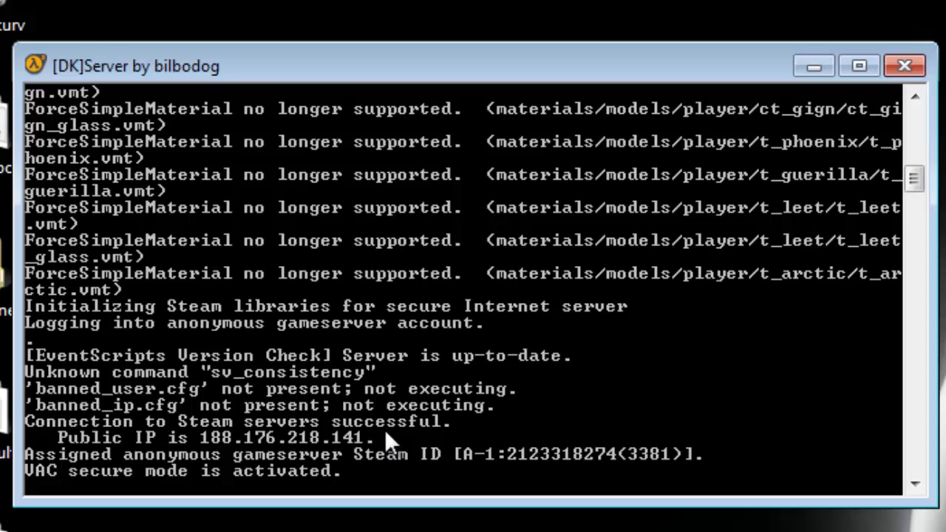
pyautogui.write('meta')
pyautogui.press('Return')
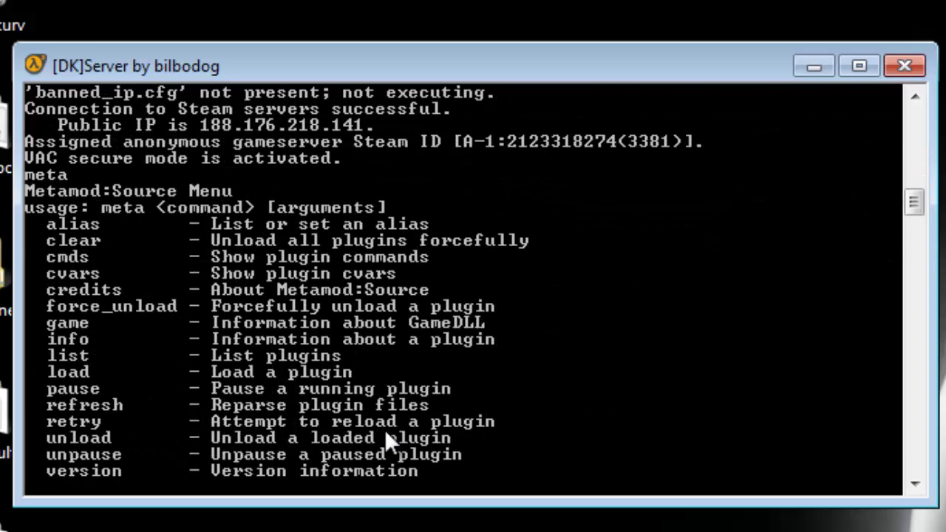
pyautogui.write('version')
pyautogui.press('Return')
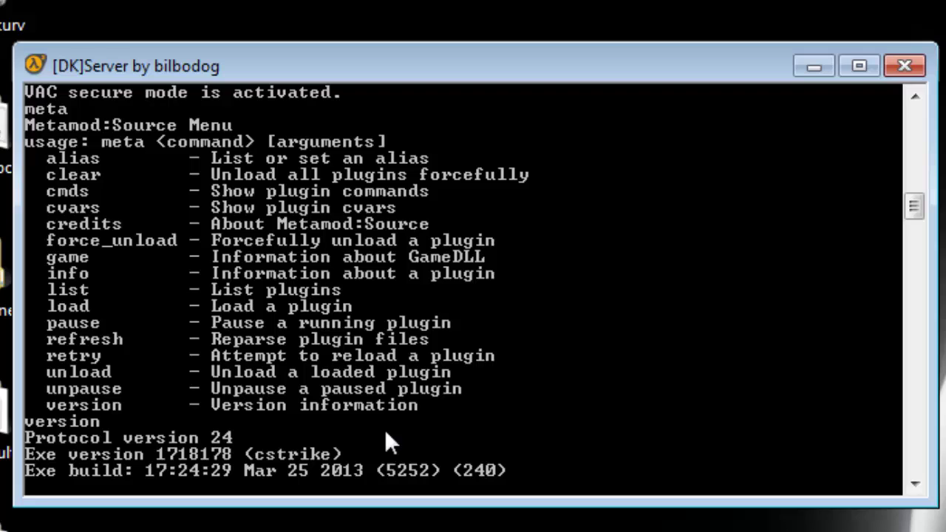
# Step: Check SourceMod in the server console with the commands sm and version
pyautogui.write('sm')
pyautogui.press('Return')
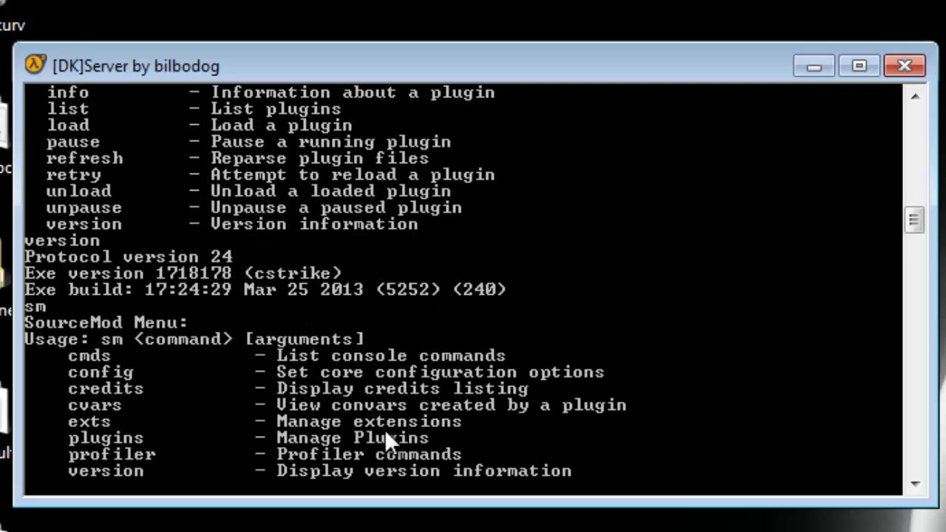
pyautogui.write('version')
pyautogui.press('Return')
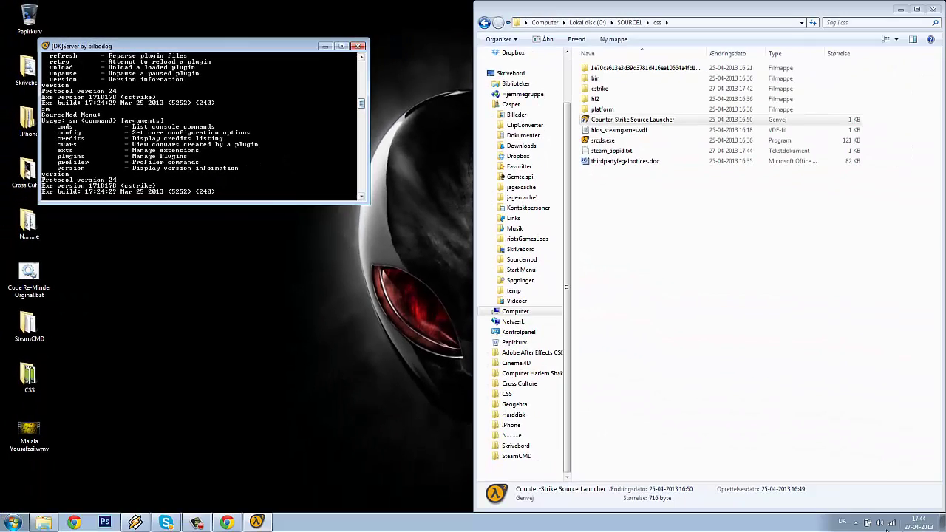
# Step: Launch Counter-Strike: Source from Steam and join the local de_dust server from the LAN server list
pyautogui.click(857, 523)
pyautogui.rightClick(870, 463)
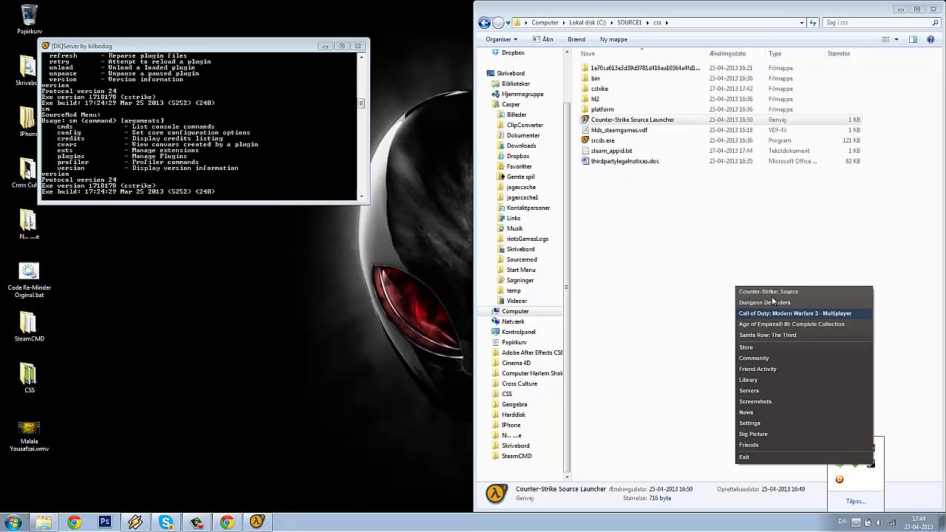
pyautogui.click(760, 331)
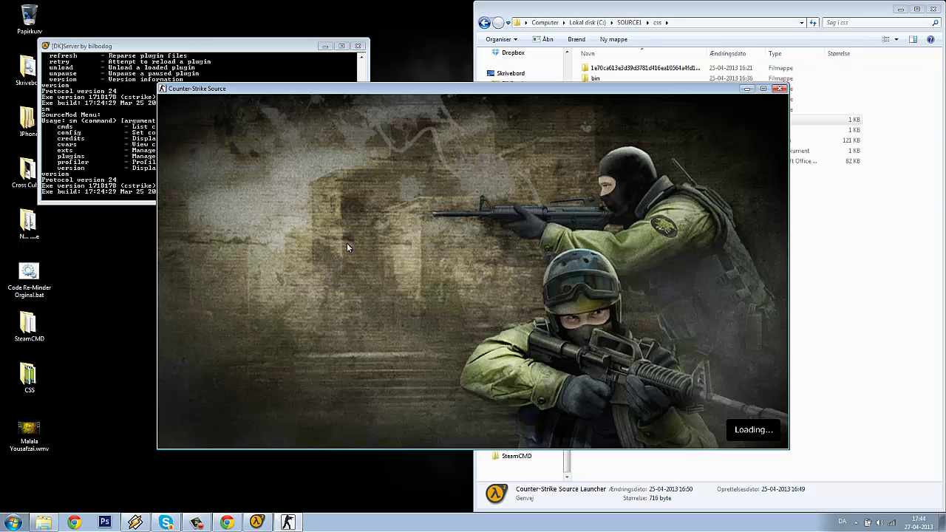
pyautogui.click(267, 285)
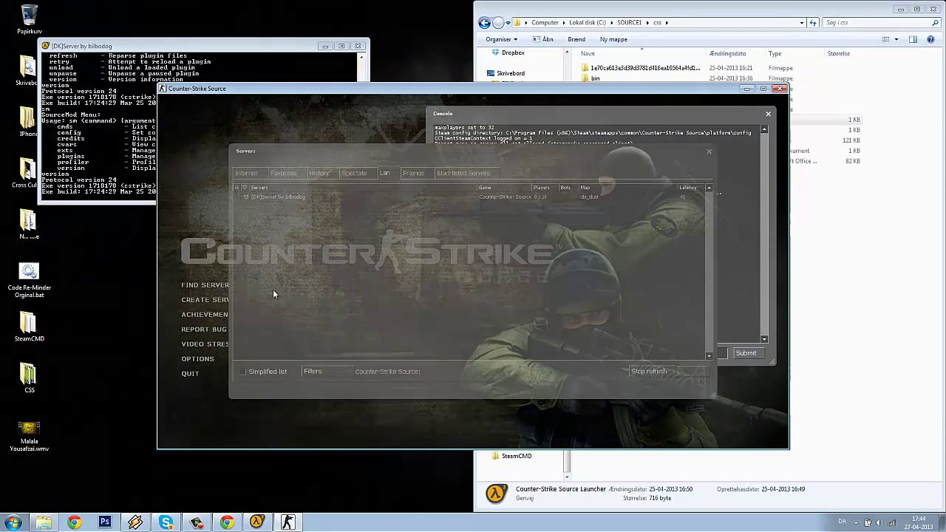
pyautogui.doubleClick(370, 197)
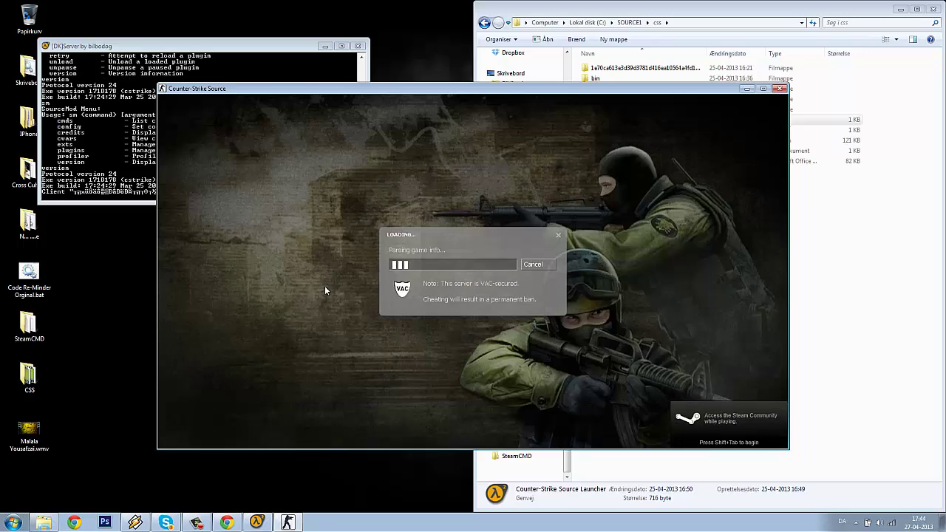
pyautogui.click(124, 174)
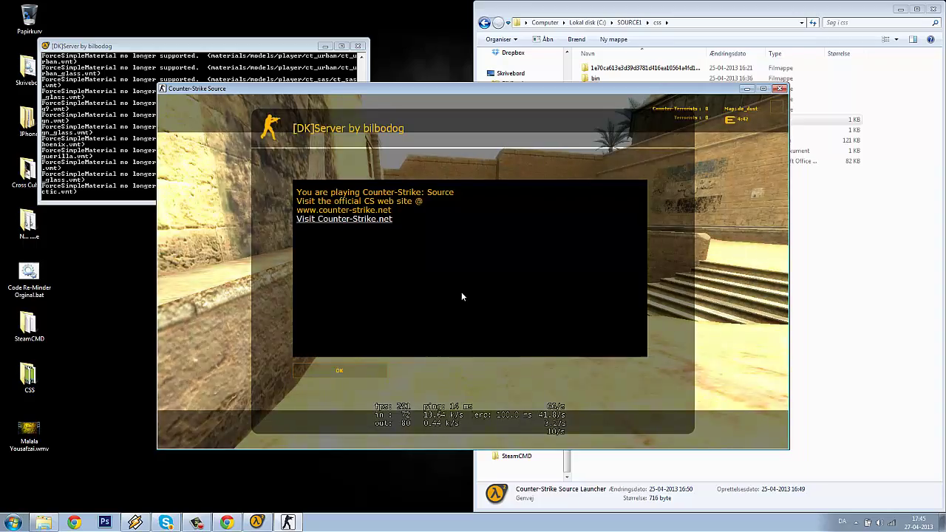
# Step: Run status in the in-game console and copy the player's Steam ID from its output
pyautogui.press('Escape')
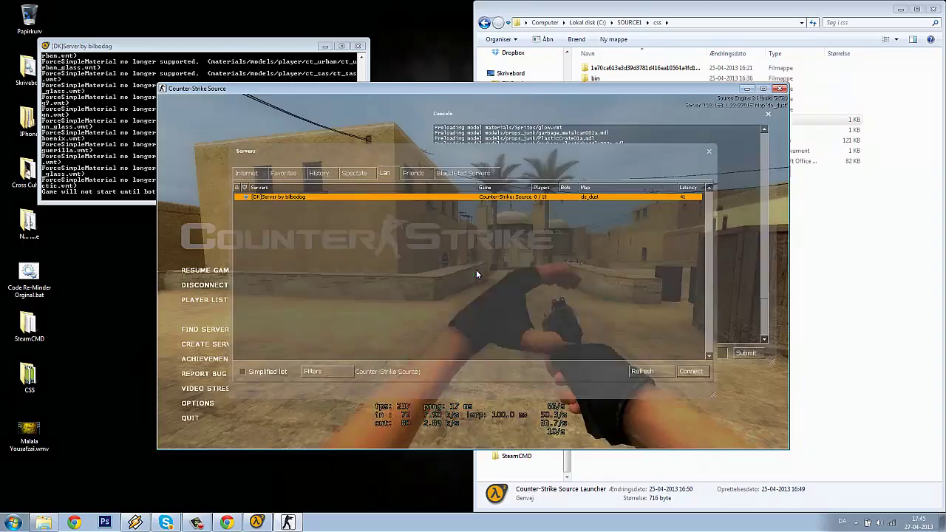
pyautogui.click(604, 136)
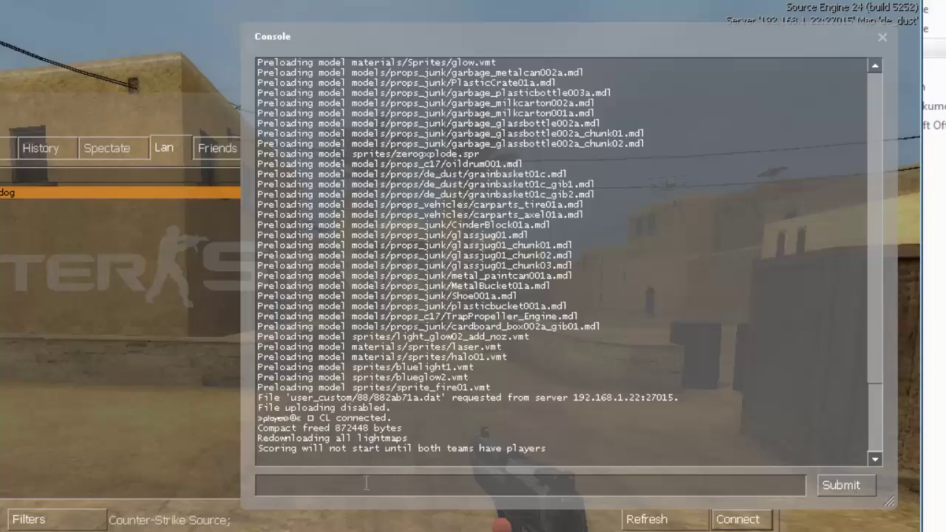
pyautogui.write('status')
pyautogui.press('Return')
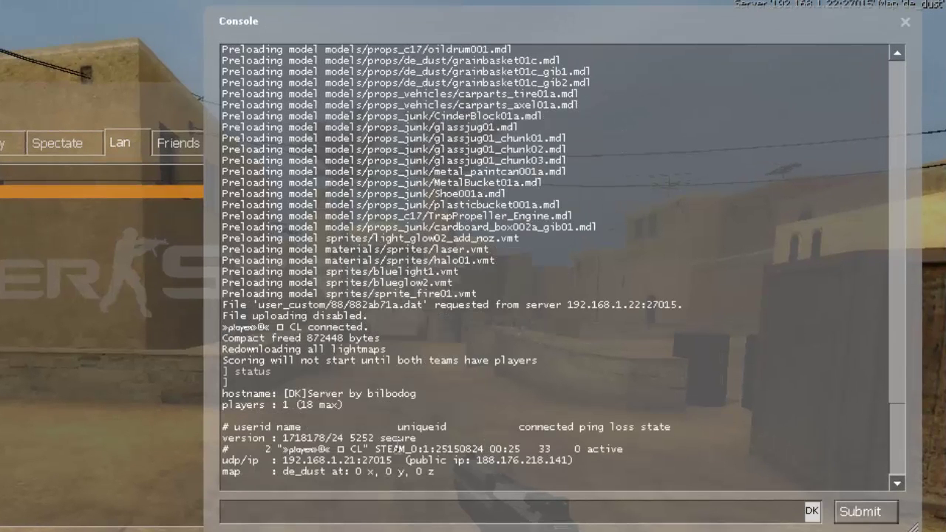
pyautogui.moveTo(632, 447); pyautogui.dragTo(222, 448)
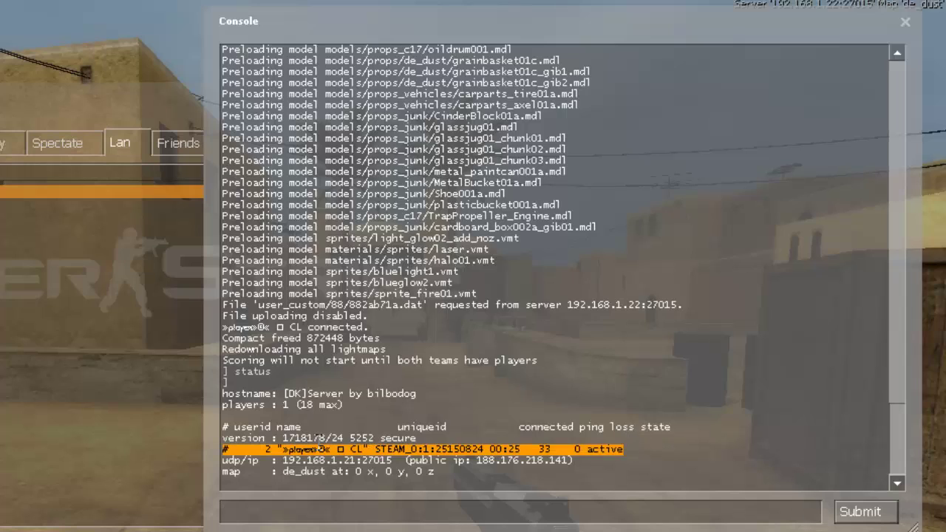
pyautogui.click(377, 450)
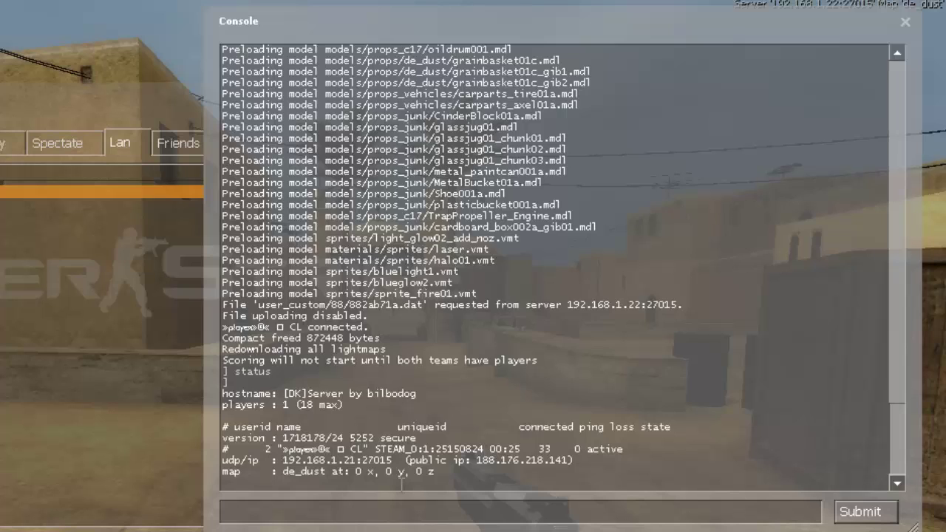
# Step: Put the player's Steam ID in the console's input line and highlight it without submitting
pyautogui.click(355, 512)
pyautogui.write('STEAM_0:1:25150824')
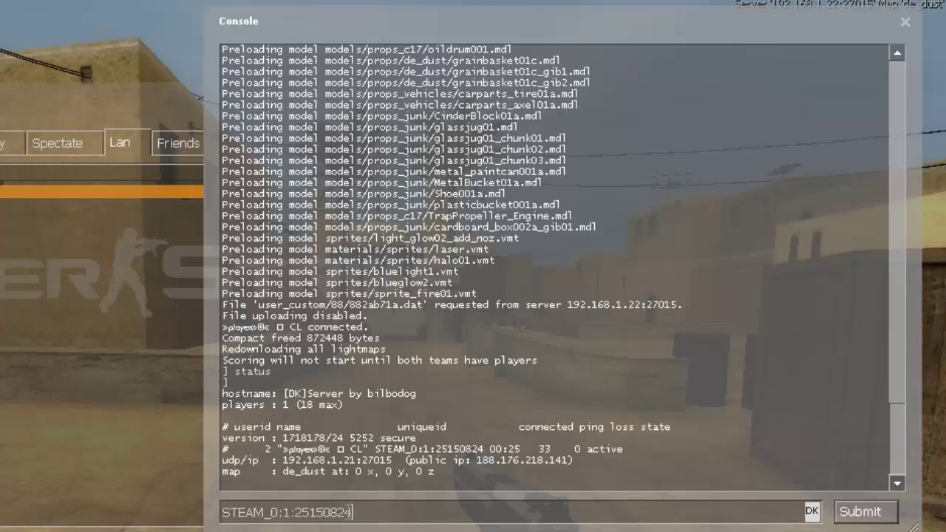
pyautogui.moveTo(353, 511); pyautogui.dragTo(225, 512)
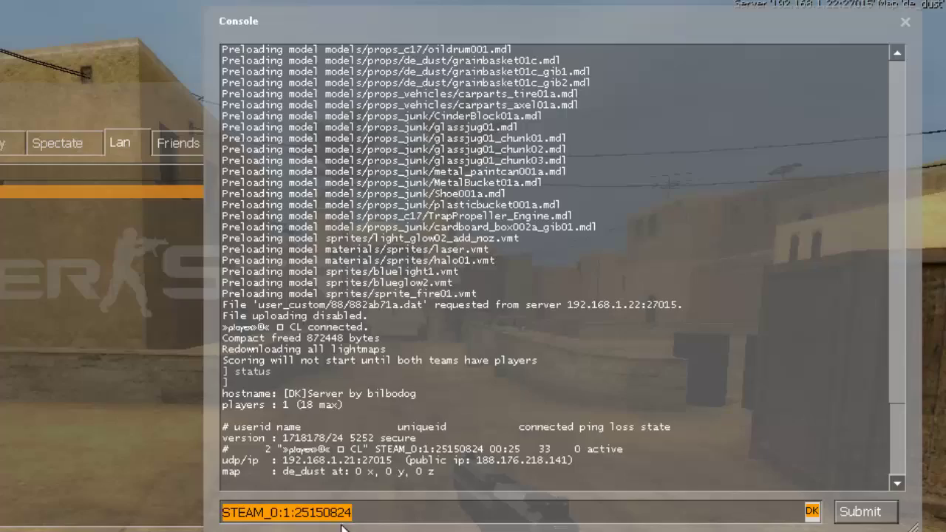
pyautogui.click(355, 512)
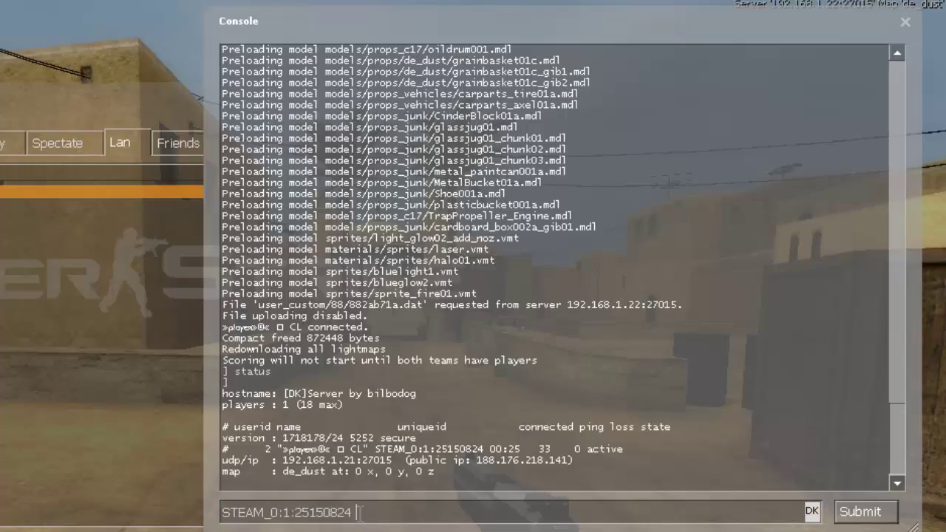
pyautogui.moveTo(356, 511); pyautogui.dragTo(292, 513)
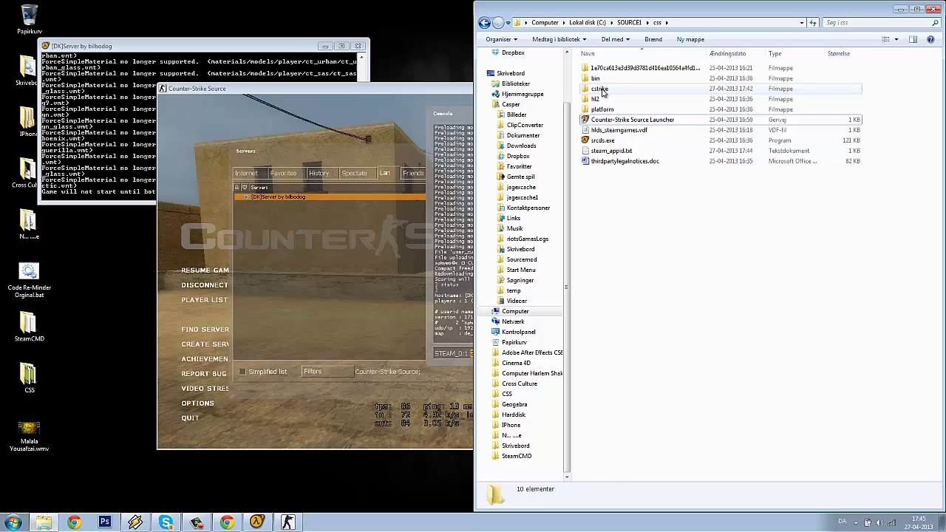
# Step: Open admins_simple.ini from the cstrike\addons\sourcemod\configs folder for editing
pyautogui.doubleClick(600, 89)
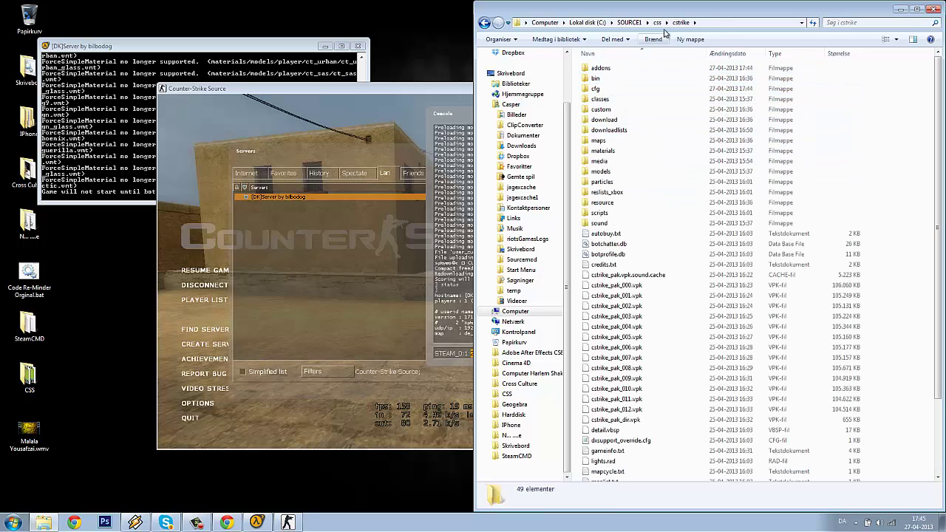
pyautogui.doubleClick(619, 68)
pyautogui.doubleClick(610, 89)
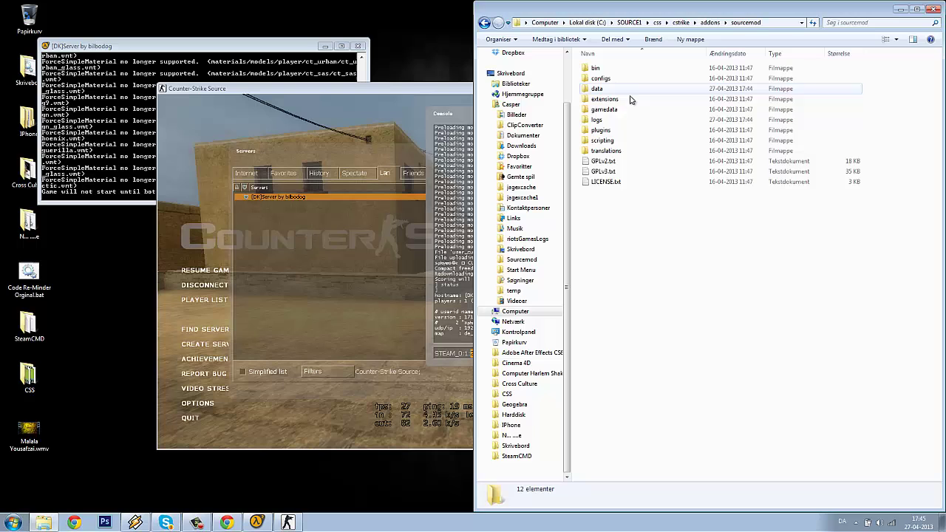
pyautogui.doubleClick(614, 79)
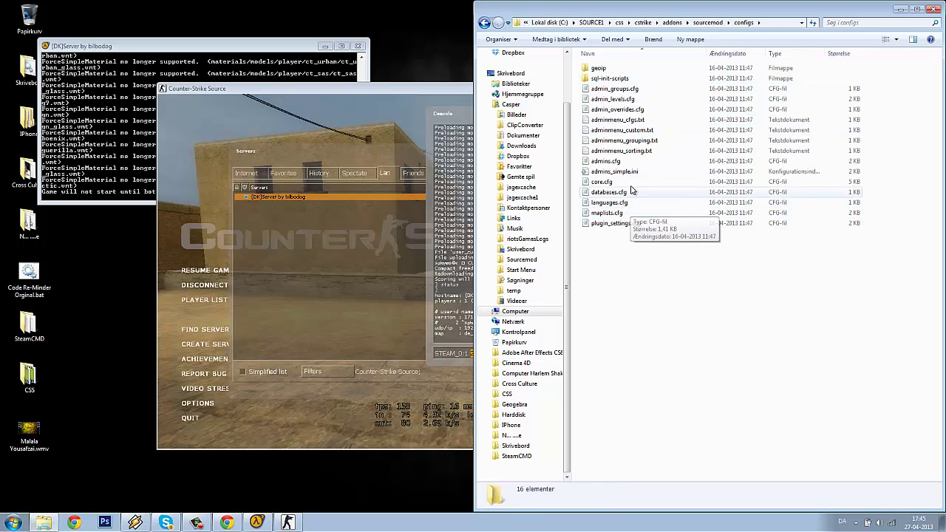
pyautogui.click(604, 172)
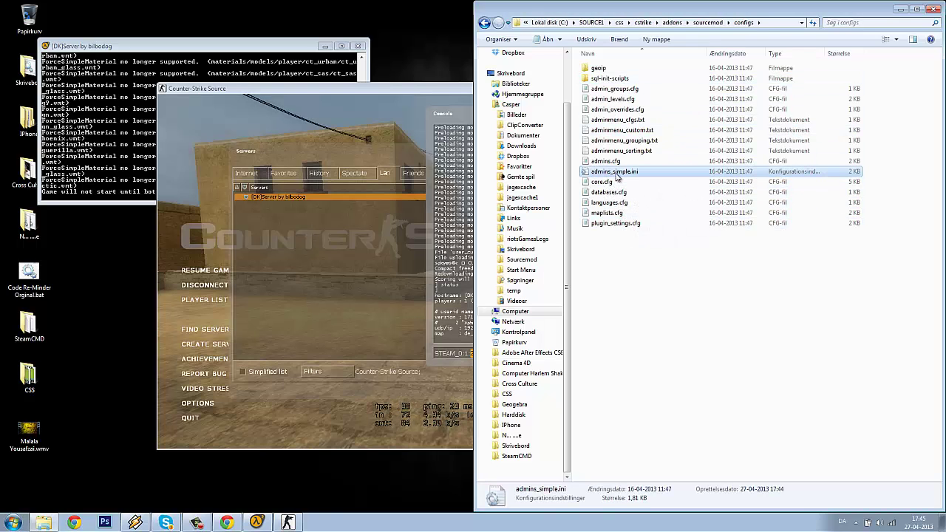
pyautogui.doubleClick(620, 172)
# Step: Add a line at the end of admins_simple.ini with the quoted player's Steam ID and "99:z", then save and close the file
pyautogui.scroll(-5, 357, 274)
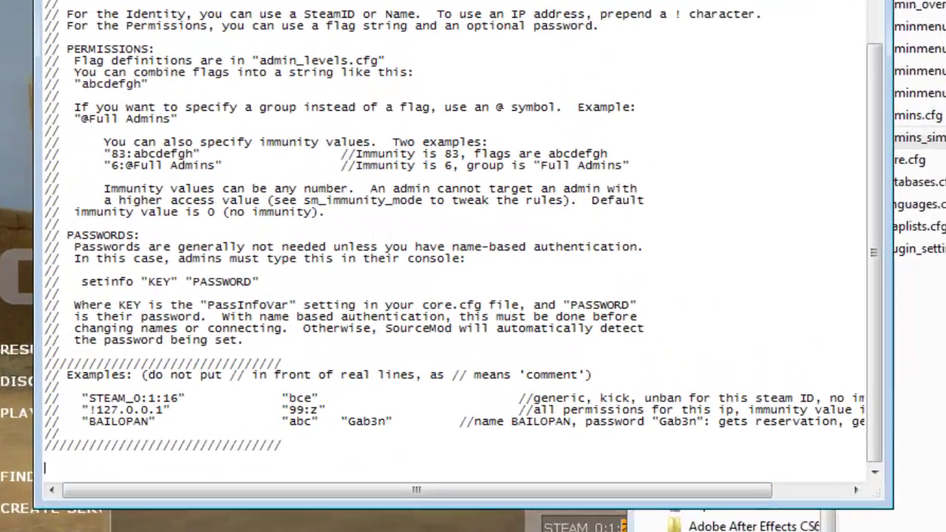
pyautogui.write('""')
pyautogui.write('STEAM_0:1:25150824')
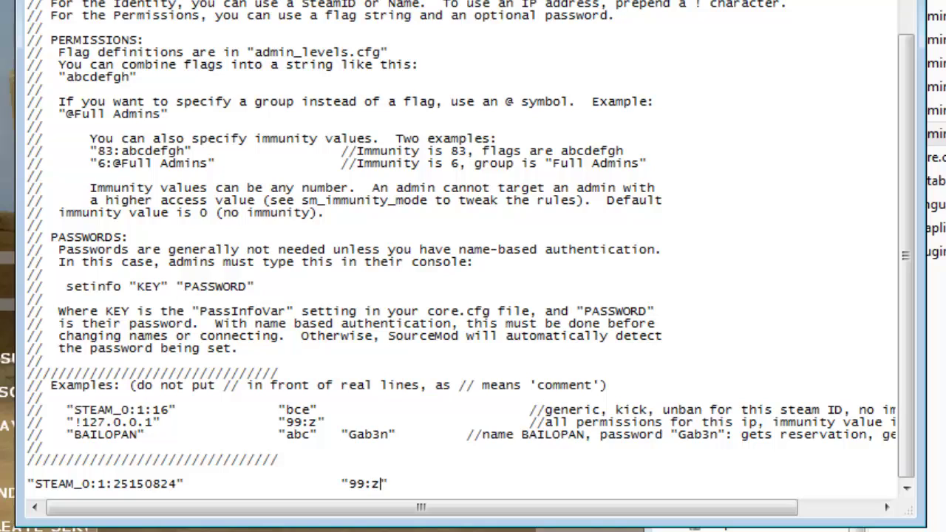
pyautogui.moveTo(396, 488); pyautogui.dragTo(341, 485)
pyautogui.moveTo(185, 485); pyautogui.dragTo(29, 487)
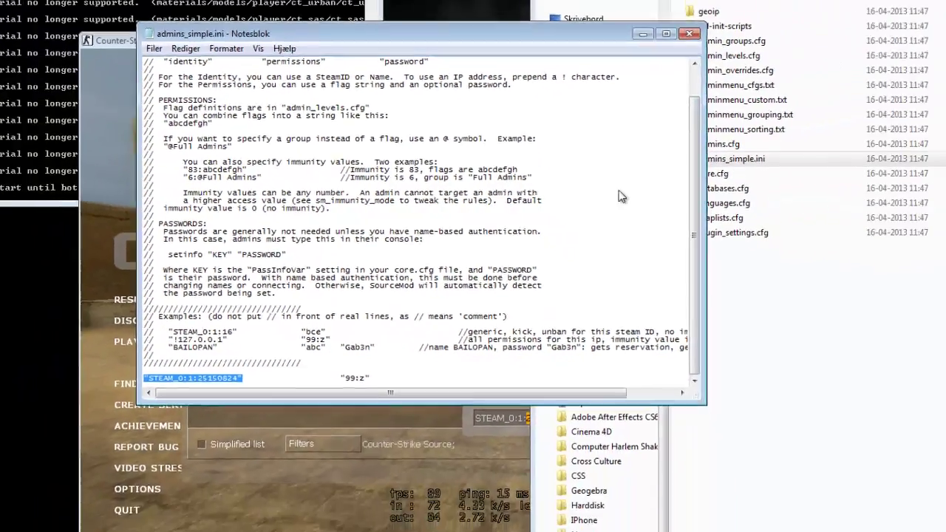
pyautogui.hotkey('alt', 'F4')
# Step: Reload the map from the server console with the command changelevel de_dust
pyautogui.click(490, 299)
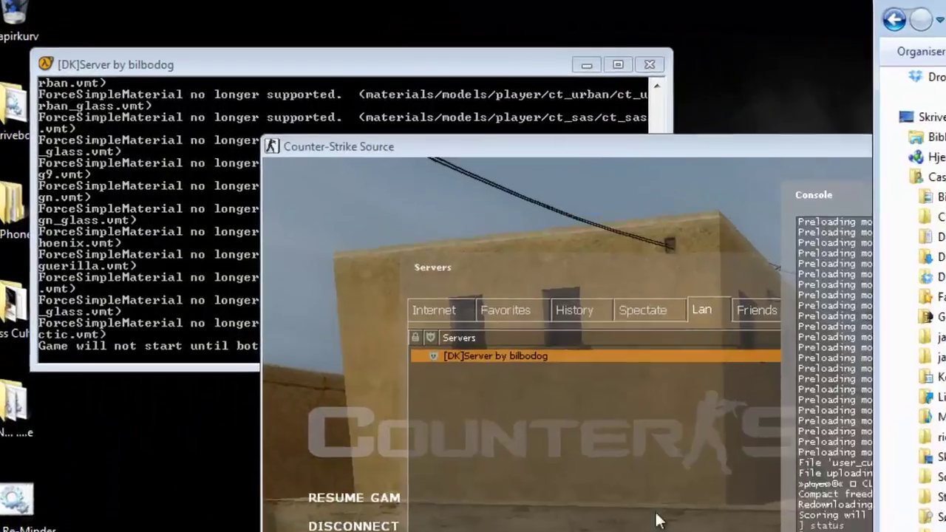
pyautogui.write('changelevel')
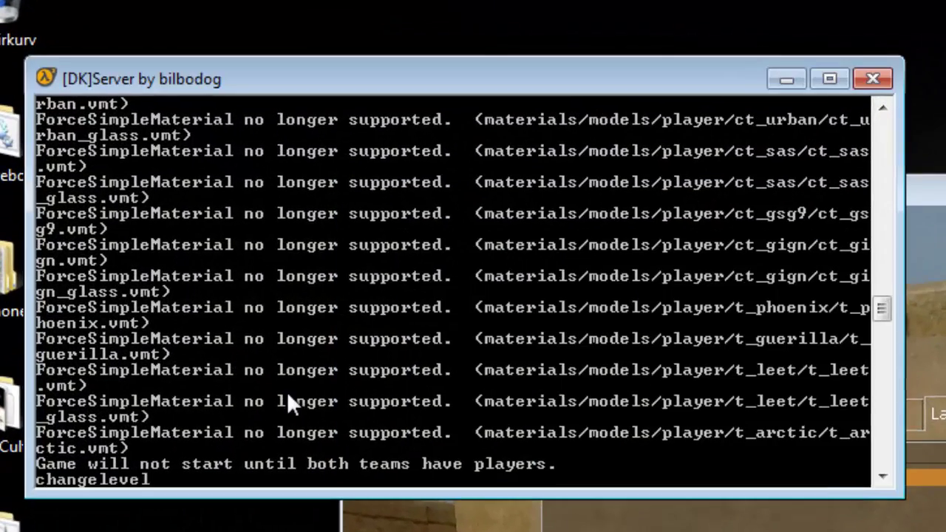
pyautogui.write(' de_dust')
pyautogui.press('Return')
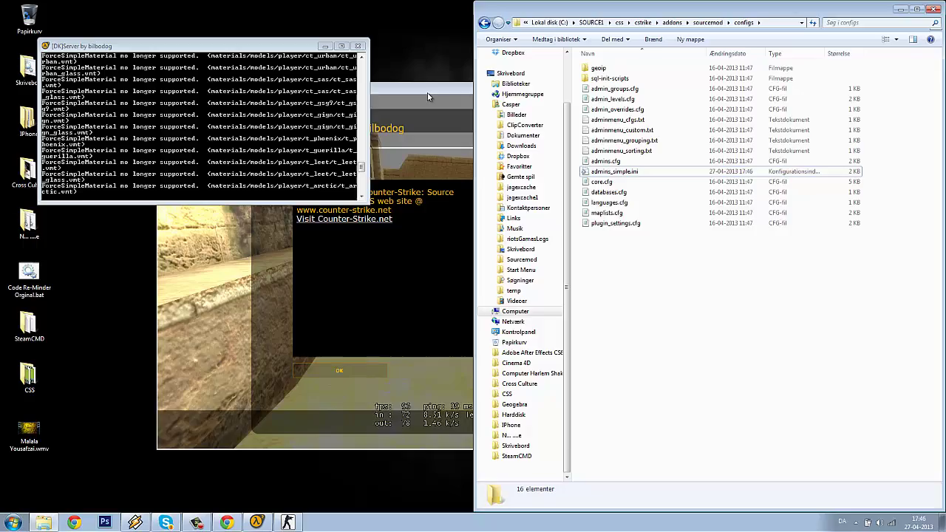
# Step: Return to the game, dismiss the welcome message and join the Terrorist team
pyautogui.click(359, 346)
pyautogui.press('Return')
pyautogui.press('1')
pyautogui.press('1')
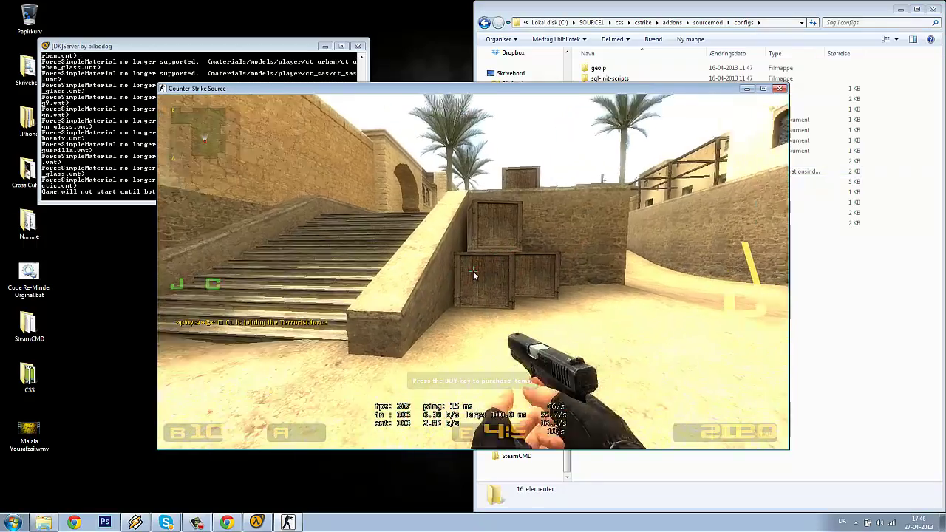
pyautogui.press('2')
pyautogui.press('w')
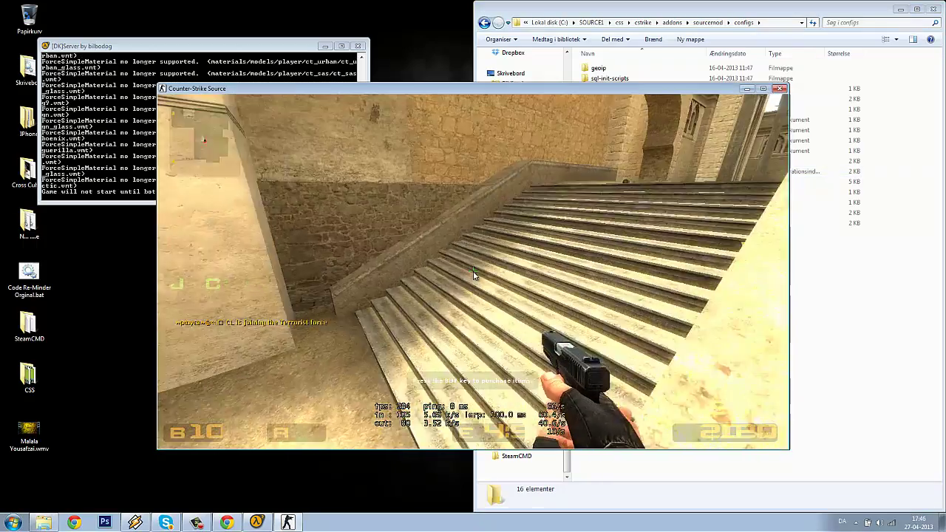
# Step: Replace the text in the game console's input line with sm_admin, run it and return to the game
pyautogui.press('`')
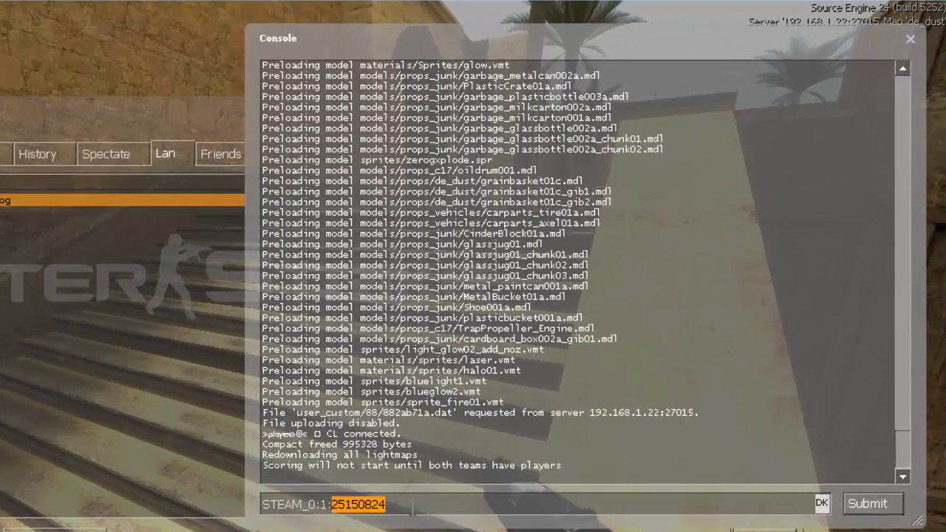
pyautogui.moveTo(412, 510); pyautogui.dragTo(9, 508)
pyautogui.write('sm_admin')
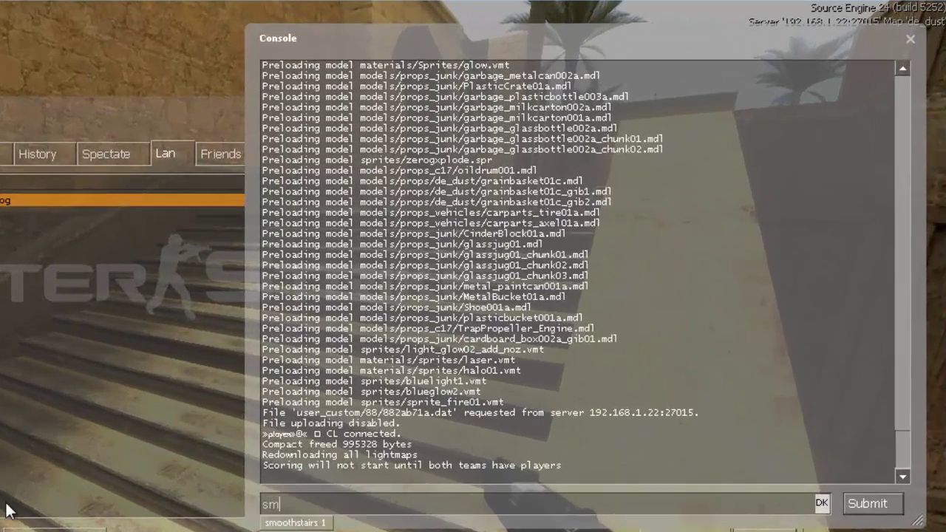
pyautogui.press('Return')
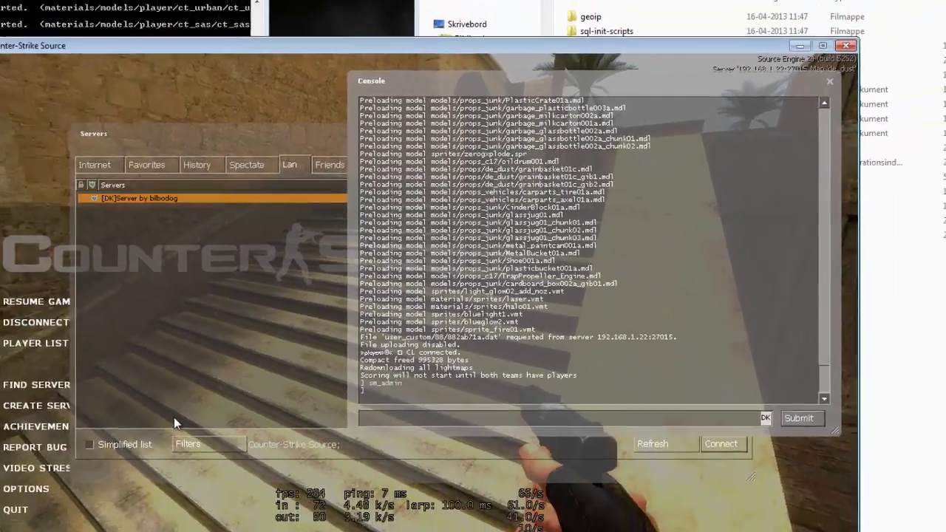
pyautogui.press('Escape')
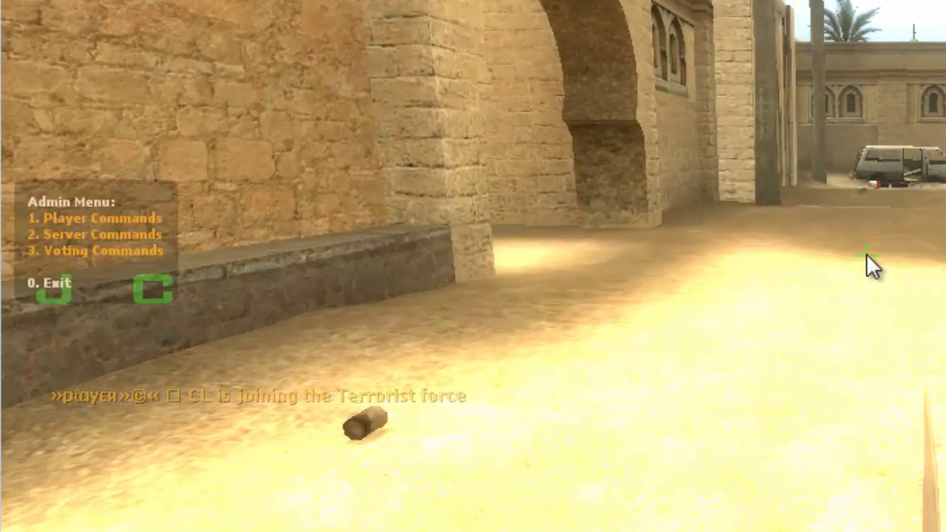
# Step: Slay the own player through Player Commands in the SourceMod admin menu
pyautogui.press('w')
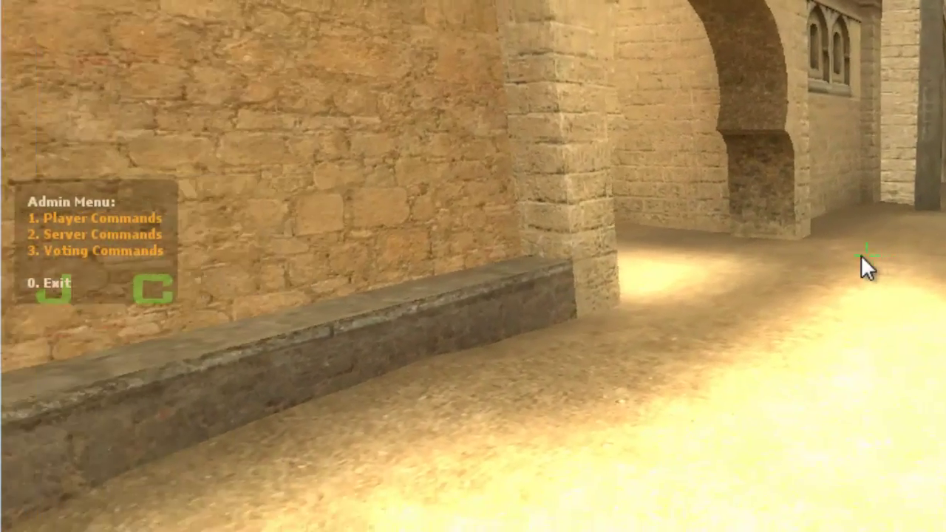
pyautogui.press('1')
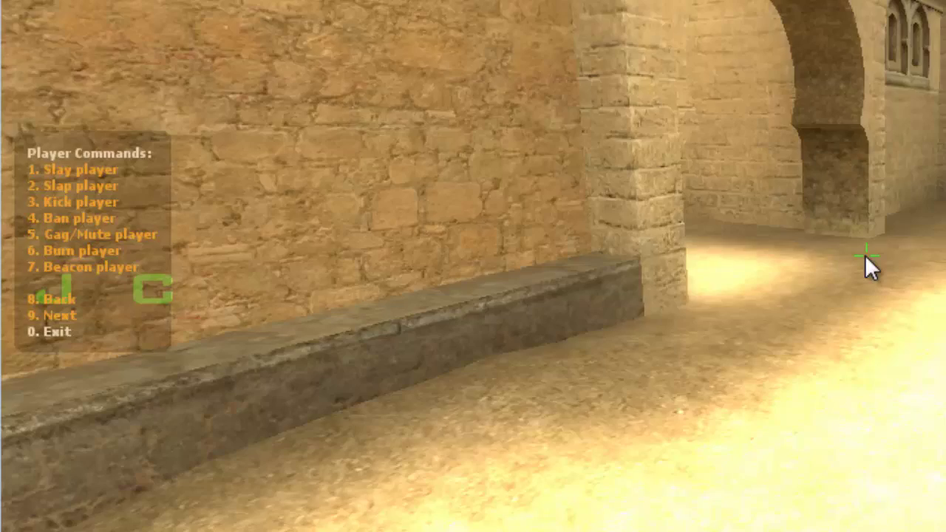
pyautogui.press('1')
pyautogui.press('w')
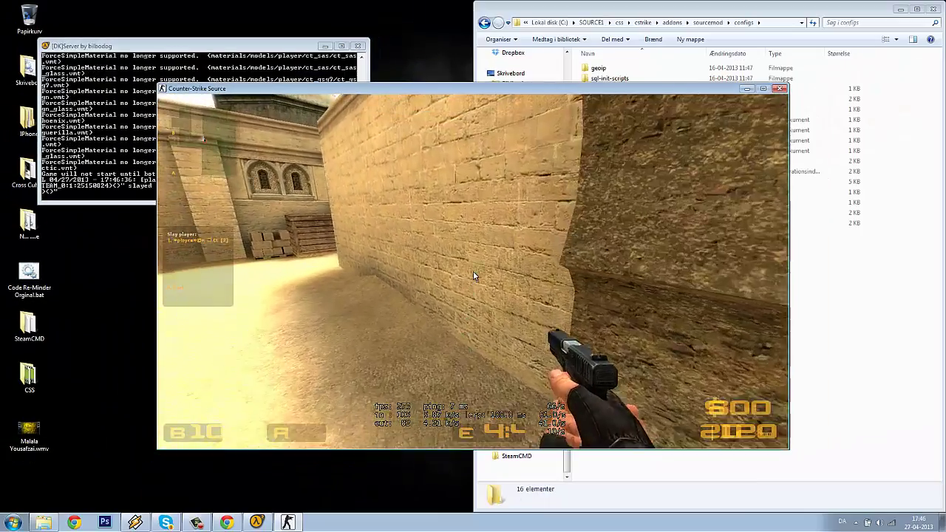
pyautogui.press('1')
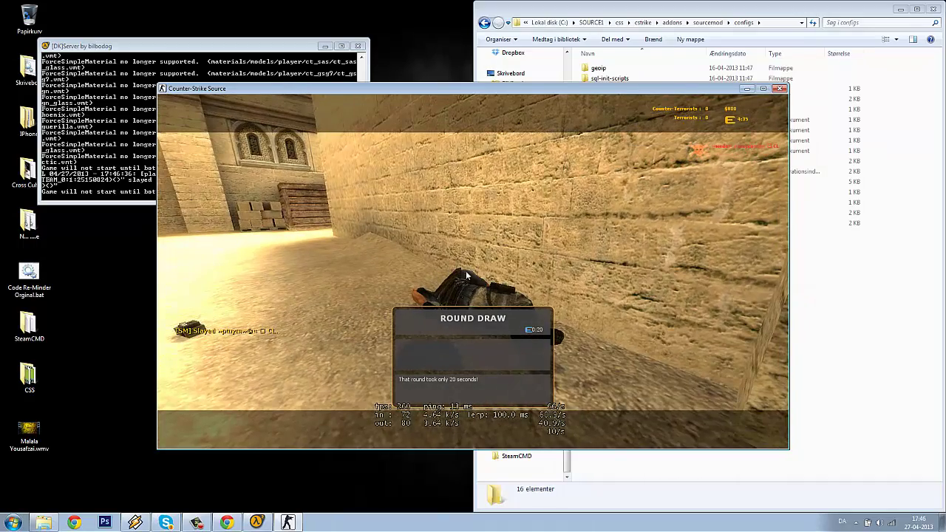
# Step: Close Counter-Strike: Source and shut down the dedicated server
pyautogui.press('Tab')
pyautogui.press('`')
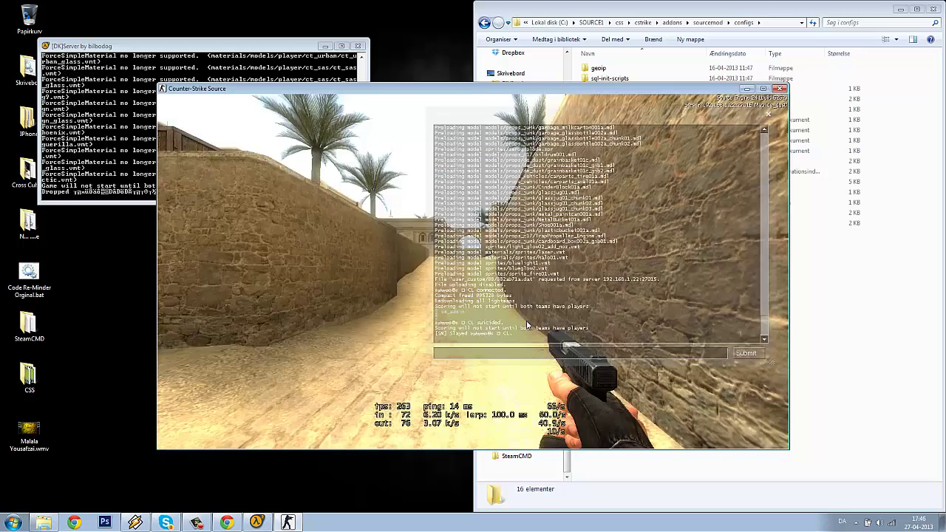
pyautogui.click(779, 88)
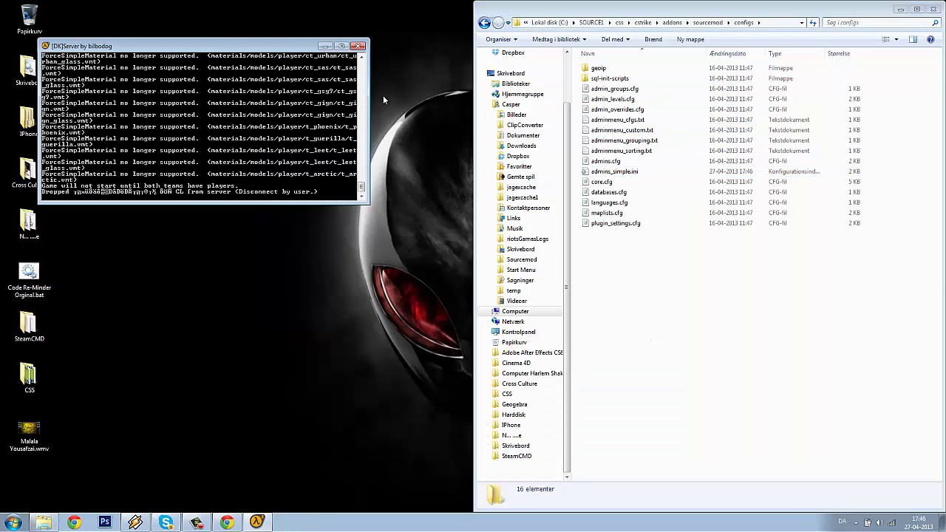
pyautogui.click(358, 46)
# Step: Move Guard.bat to a free spot lower on the desktop and select it
pyautogui.rightClick(119, 223)
pyautogui.click(151, 278)
pyautogui.moveTo(265, 171); pyautogui.dragTo(210, 325)
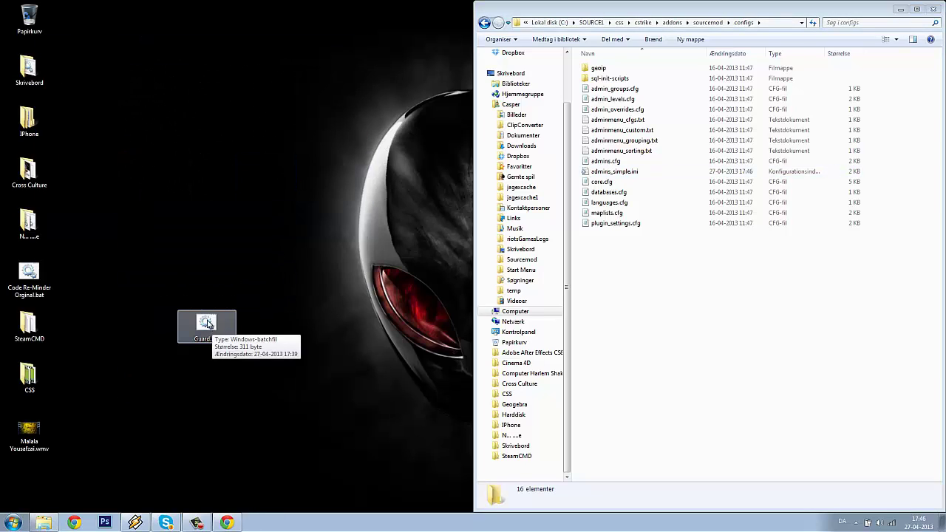
pyautogui.moveTo(256, 363); pyautogui.dragTo(167, 299)
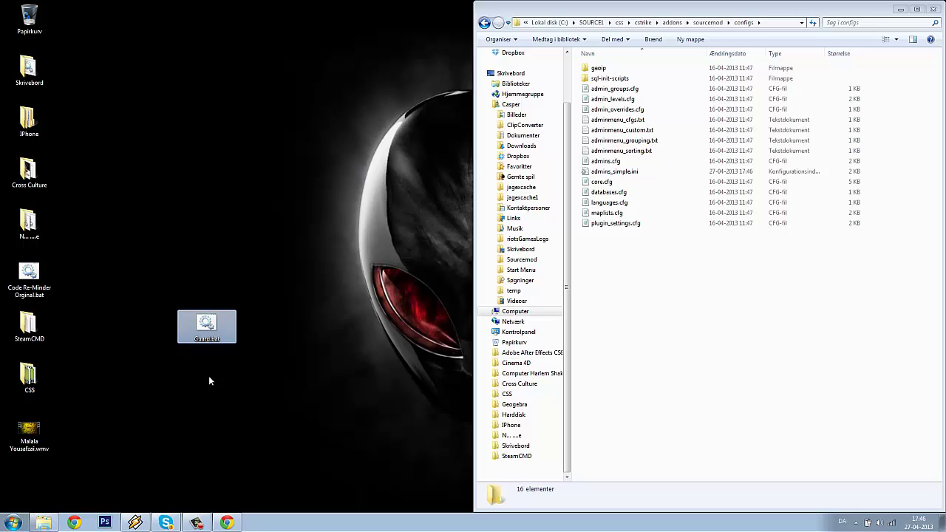
# Step: Open Guard.bat in Notepad to examine its server restart script, select all of its text and close it
pyautogui.rightClick(204, 325)
pyautogui.click(231, 77)
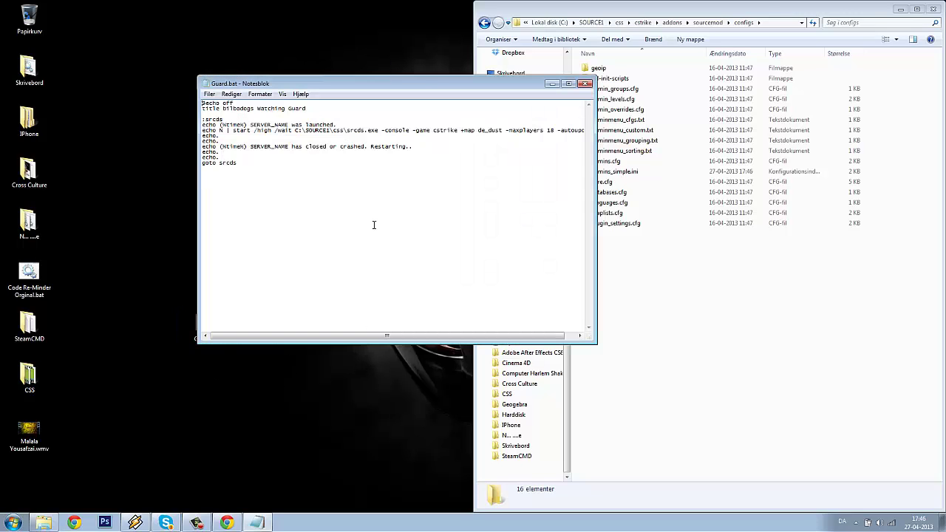
pyautogui.hotkey('ctrl', 'a')
pyautogui.click(584, 84)
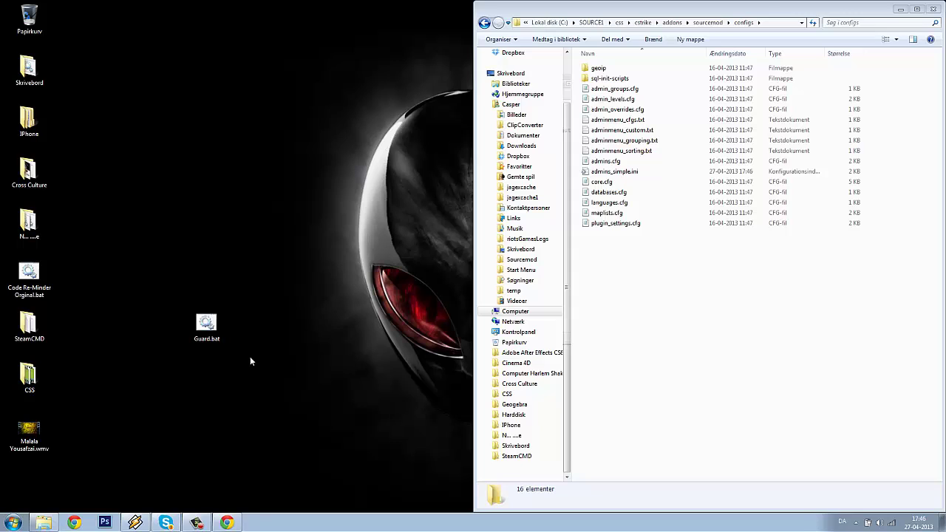
# Step: Run Guard.bat and close the server console it launches to test the automatic restart, keeping the relaunched console clear of the guard window
pyautogui.doubleClick(207, 326)
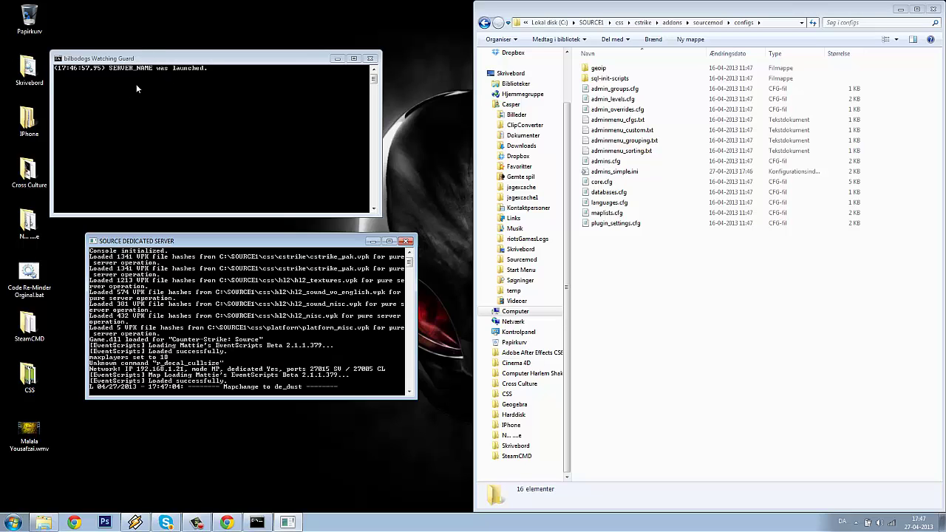
pyautogui.click(409, 246)
pyautogui.moveTo(296, 128); pyautogui.dragTo(357, 264)
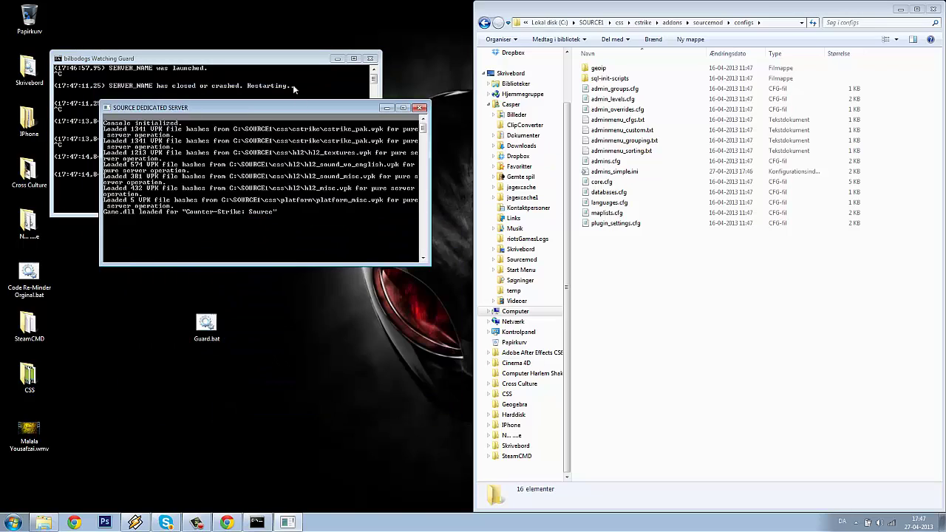
pyautogui.moveTo(295, 107); pyautogui.dragTo(321, 247)
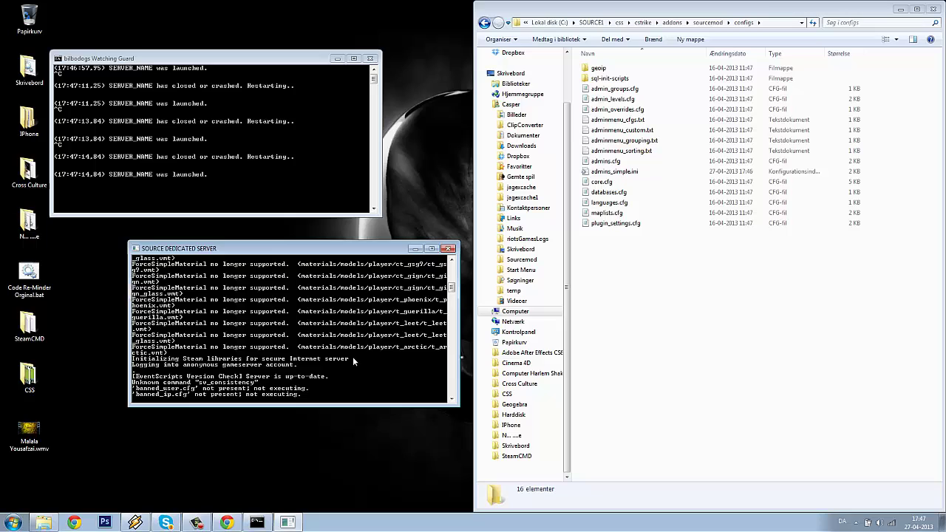
# Step: Stop the guard script by closing its console, and shut down the dedicated server
pyautogui.click(106, 58)
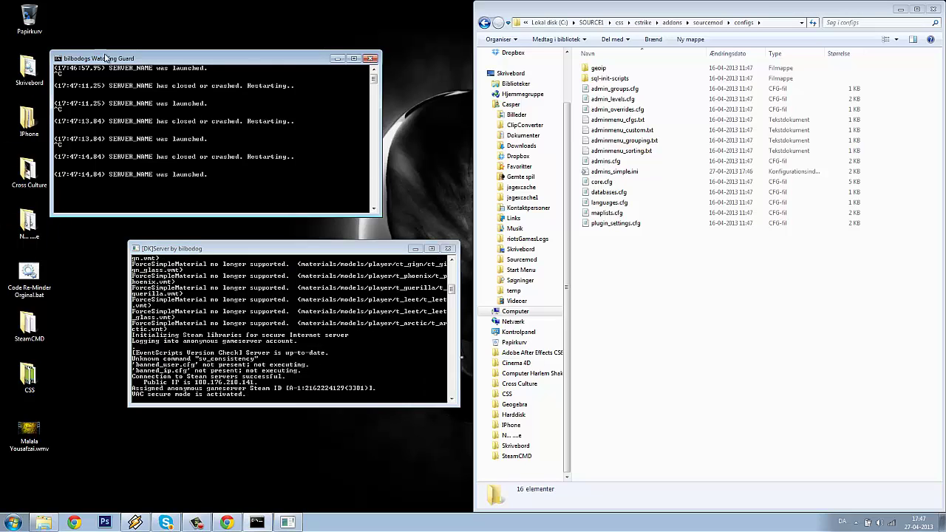
pyautogui.click(372, 58)
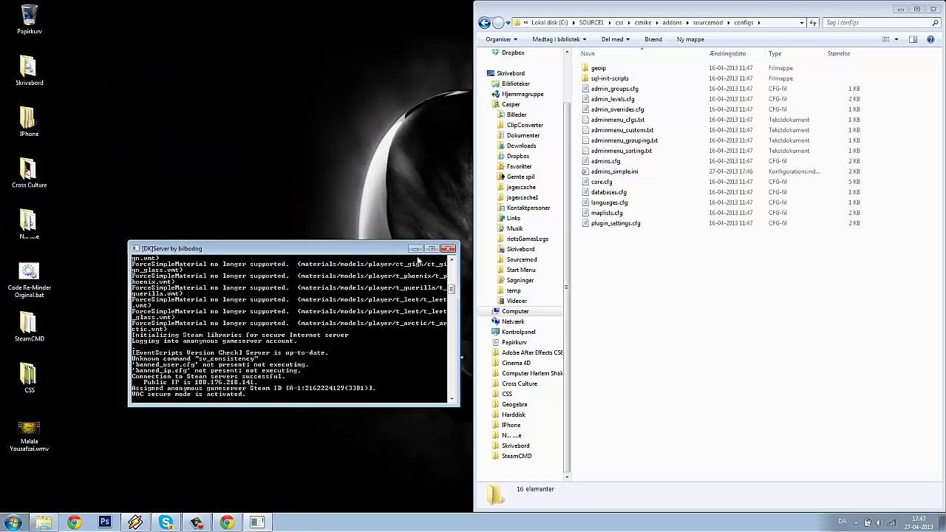
pyautogui.click(449, 248)
pyautogui.rightClick(212, 144)
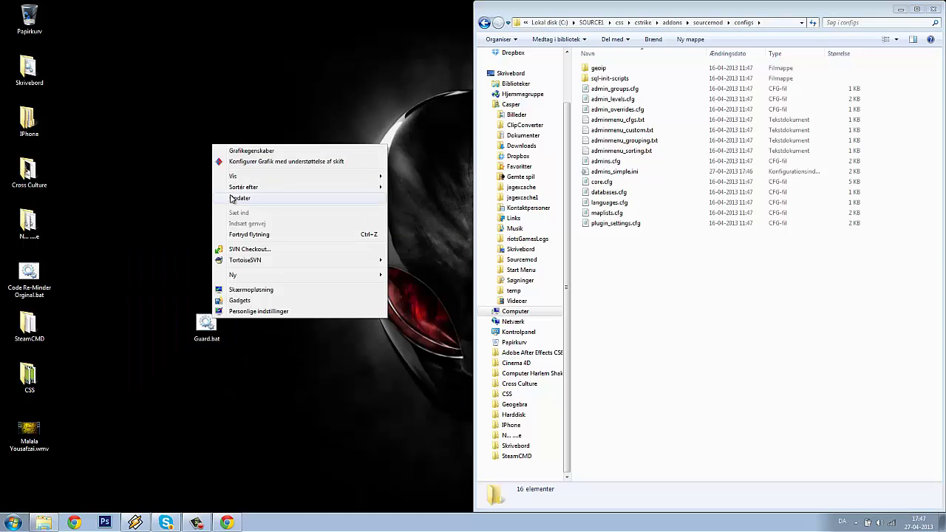
pyautogui.click(236, 198)
pyautogui.moveTo(229, 301); pyautogui.dragTo(157, 360)
pyautogui.moveTo(243, 373); pyautogui.dragTo(173, 304)
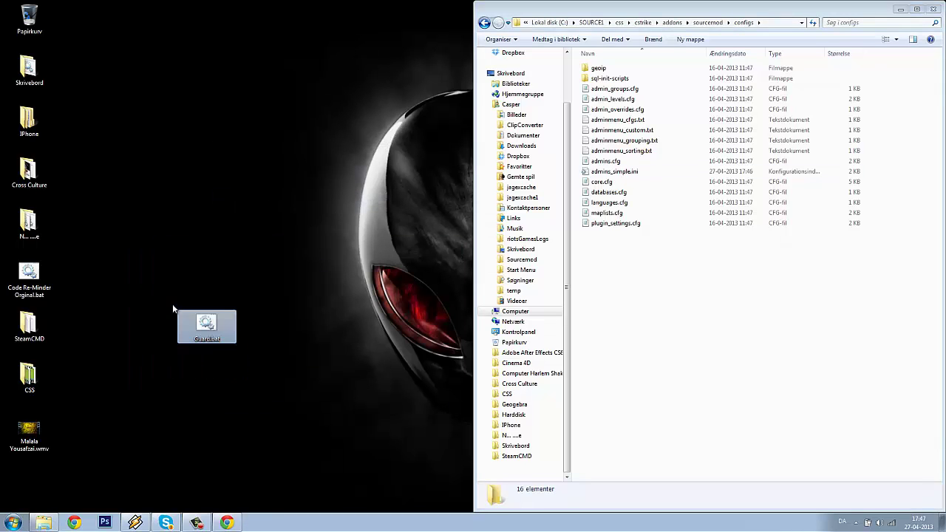
pyautogui.moveTo(240, 349); pyautogui.dragTo(170, 305)
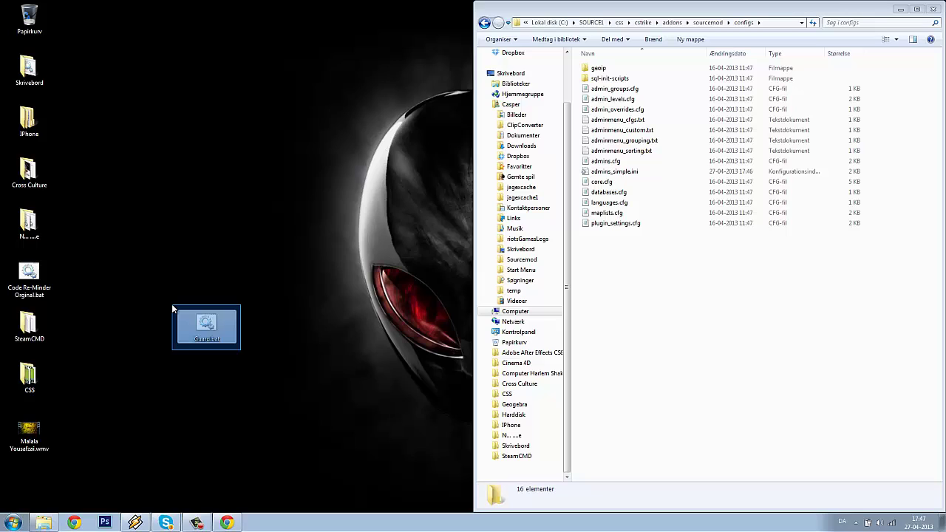
pyautogui.click(286, 224)
pyautogui.rightClick(219, 175)
pyautogui.press('Escape')
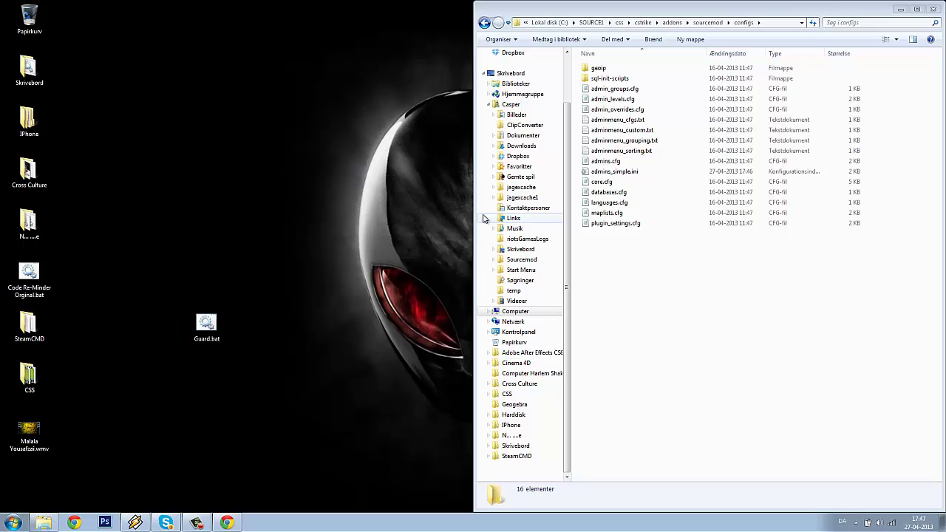
pyautogui.rightClick(230, 58)
pyautogui.click(253, 111)
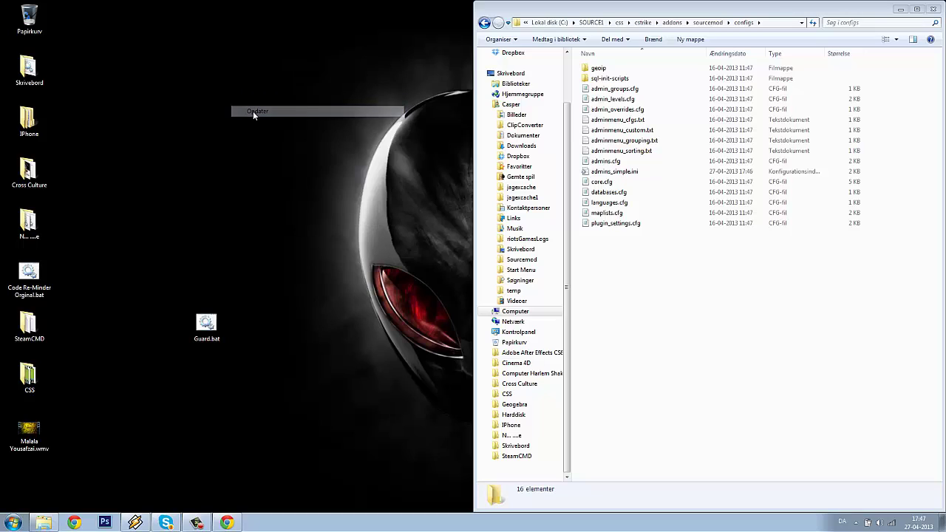